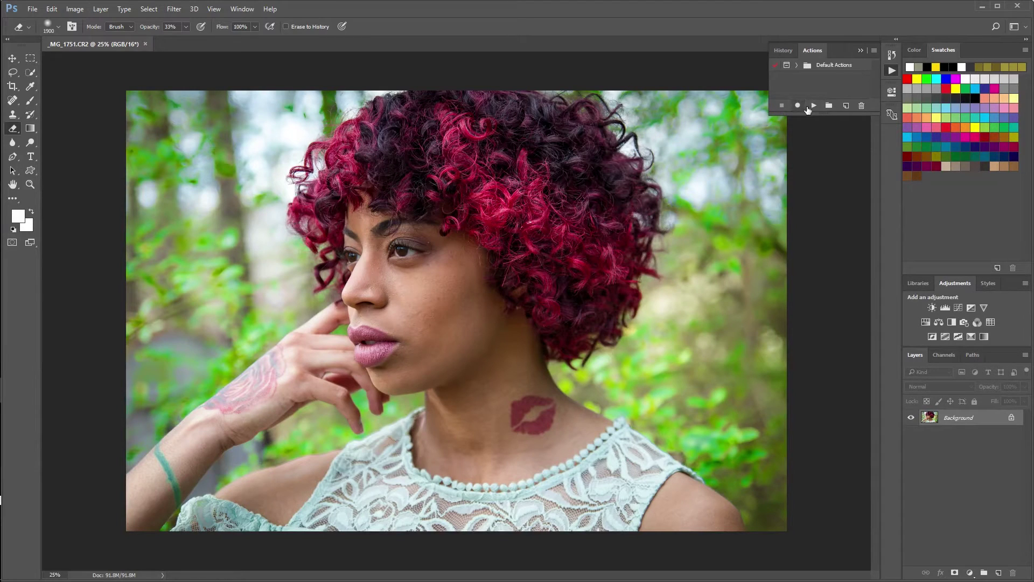
Step: Run the FREQUENCY SEP. action, accepting a 9-pixel Gaussian Blur and an Apply Image subtraction of Layer 1 with scale 2 and offset 128
{"action": "left_click", "coordinate": [796, 65]}
{"action": "left_click_drag", "start_coordinate": [876, 71], "coordinate": [875, 83]}
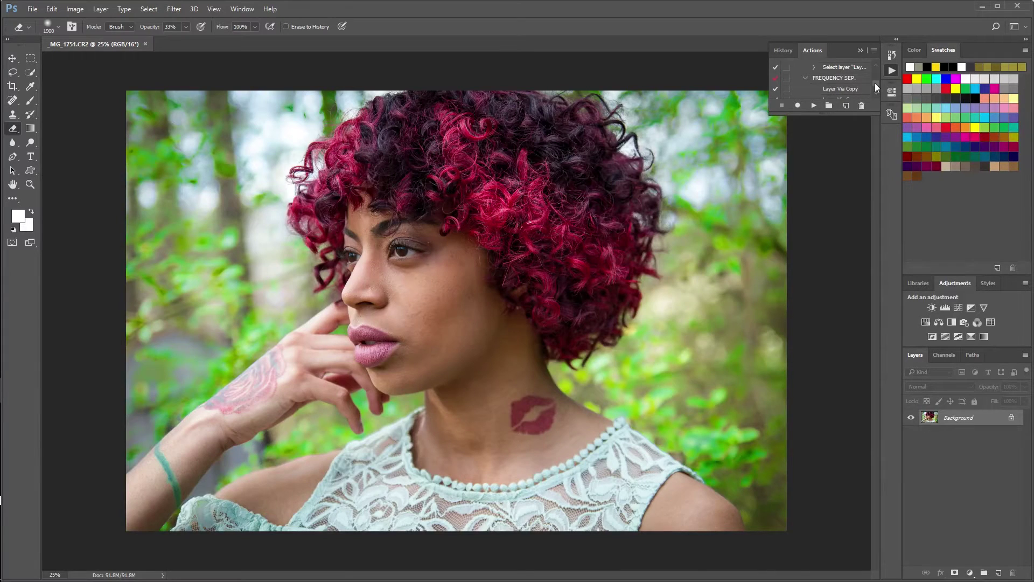
{"action": "left_click", "coordinate": [787, 80]}
{"action": "left_click", "coordinate": [495, 223]}
{"action": "left_click", "coordinate": [815, 106]}
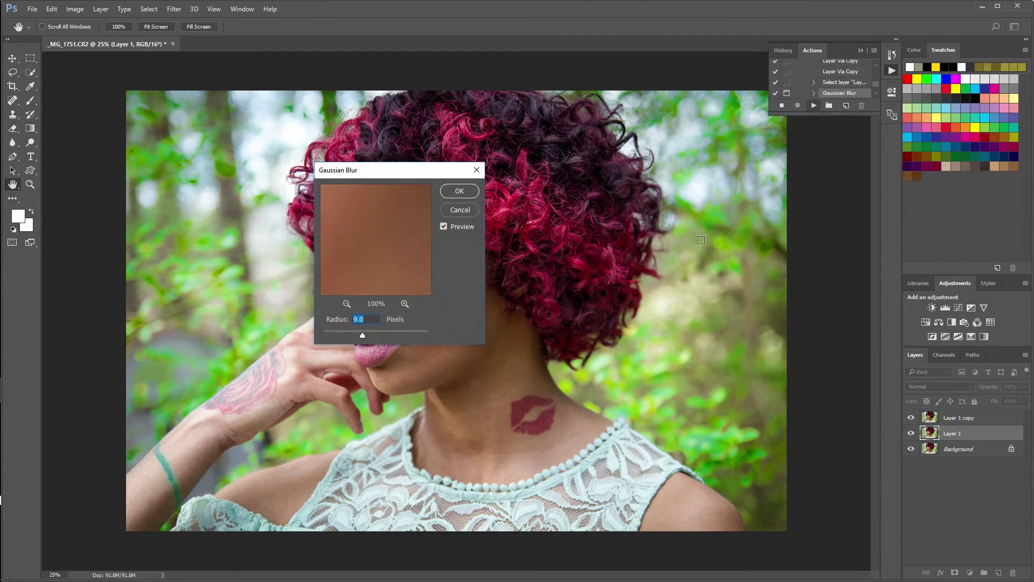
{"action": "left_click", "coordinate": [455, 196]}
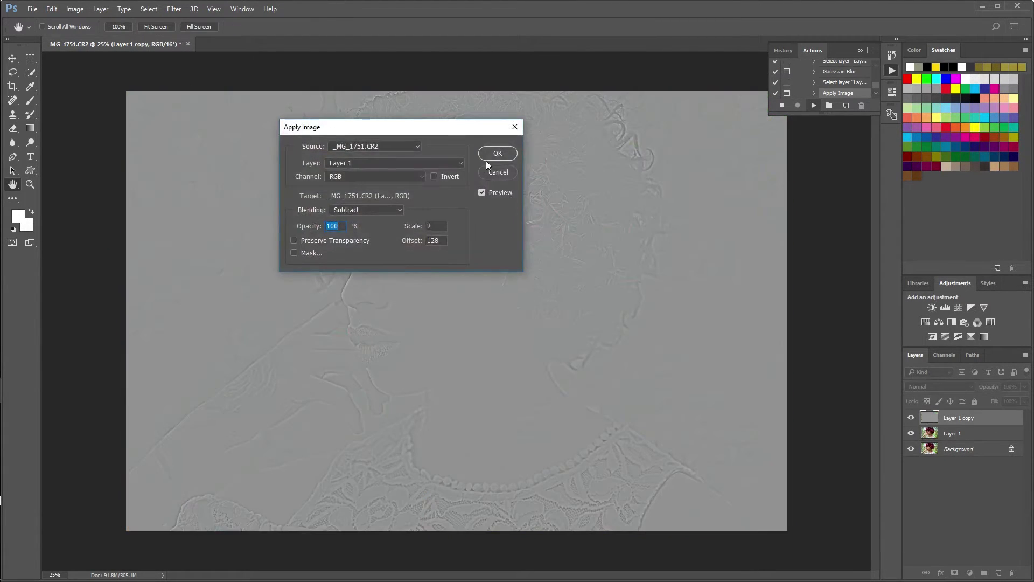
{"action": "left_click", "coordinate": [494, 157]}
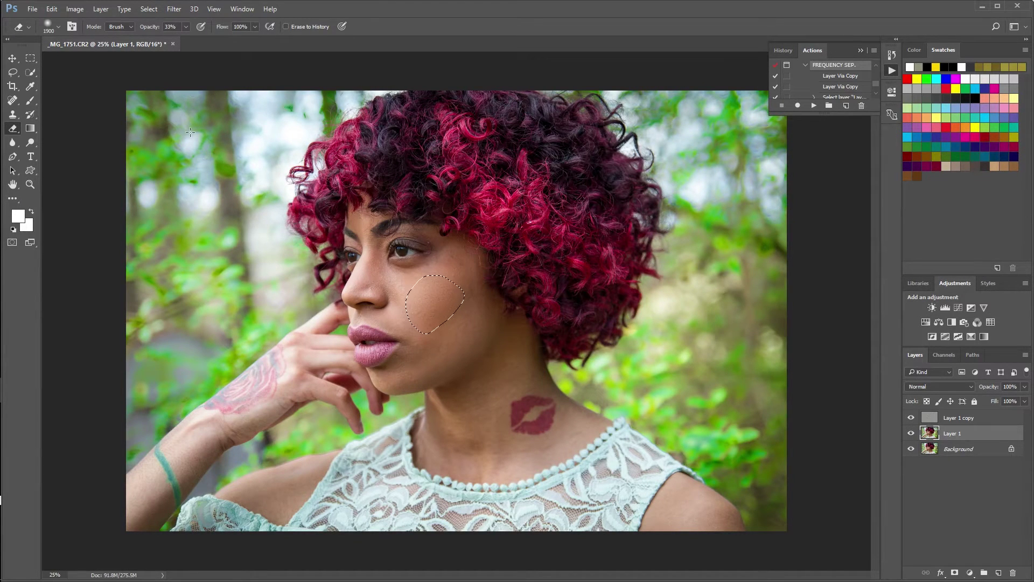
Step: Smooth the skin of the upper cheek and temple on Layer 1 using lasso selections with a 25 px feather
{"action": "key", "text": "z"}
{"action": "mouse_move", "coordinate": [431, 297]}
{"action": "left_mouse_down"}
{"action": "mouse_move", "coordinate": [410, 296]}
{"action": "mouse_move", "coordinate": [464, 310]}
{"action": "left_mouse_up"}
{"action": "key", "text": "ctrl+d"}
{"action": "left_click", "coordinate": [560, 282]}
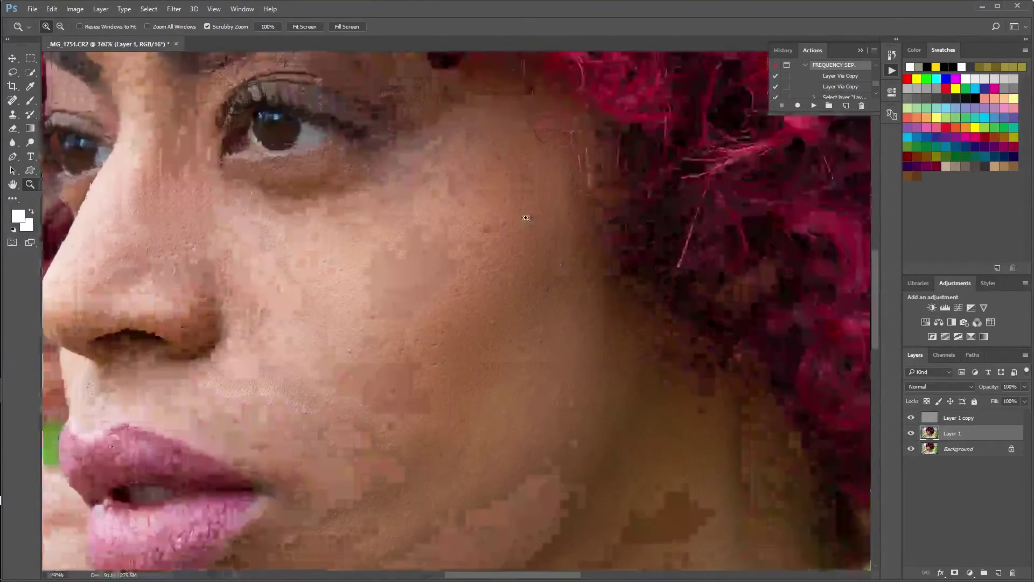
{"action": "key", "text": "l"}
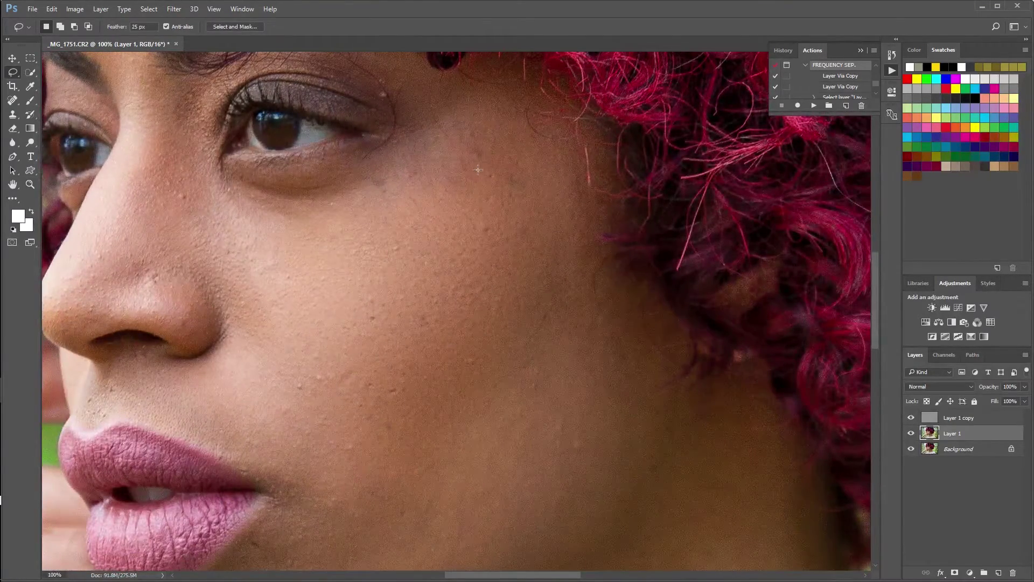
{"action": "mouse_move", "coordinate": [458, 206]}
{"action": "left_mouse_down"}
{"action": "mouse_move", "coordinate": [572, 330]}
{"action": "mouse_move", "coordinate": [598, 293]}
{"action": "mouse_move", "coordinate": [594, 226]}
{"action": "mouse_move", "coordinate": [583, 178]}
{"action": "mouse_move", "coordinate": [533, 151]}
{"action": "left_mouse_up"}
{"action": "mouse_move", "coordinate": [490, 333]}
{"action": "left_mouse_down"}
{"action": "mouse_move", "coordinate": [569, 453]}
{"action": "mouse_move", "coordinate": [512, 284]}
{"action": "left_mouse_up"}
{"action": "mouse_move", "coordinate": [423, 98]}
{"action": "left_mouse_down"}
{"action": "mouse_move", "coordinate": [364, 182]}
{"action": "mouse_move", "coordinate": [421, 201]}
{"action": "mouse_move", "coordinate": [512, 198]}
{"action": "mouse_move", "coordinate": [539, 146]}
{"action": "mouse_move", "coordinate": [461, 87]}
{"action": "left_mouse_up"}
{"action": "left_click", "coordinate": [461, 85]}
Step: Smooth the side of the nose and the central cheek on Layer 1 with feathered lasso selections
{"action": "mouse_move", "coordinate": [197, 249]}
{"action": "left_mouse_down"}
{"action": "mouse_move", "coordinate": [319, 253]}
{"action": "mouse_move", "coordinate": [189, 195]}
{"action": "left_mouse_up"}
{"action": "left_click", "coordinate": [188, 193]}
{"action": "mouse_move", "coordinate": [216, 325]}
{"action": "left_mouse_down"}
{"action": "mouse_move", "coordinate": [308, 326]}
{"action": "mouse_move", "coordinate": [314, 276]}
{"action": "mouse_move", "coordinate": [221, 197]}
{"action": "left_mouse_up"}
{"action": "mouse_move", "coordinate": [379, 181]}
{"action": "left_mouse_down"}
{"action": "mouse_move", "coordinate": [305, 264]}
{"action": "mouse_move", "coordinate": [370, 458]}
{"action": "mouse_move", "coordinate": [518, 248]}
{"action": "mouse_move", "coordinate": [407, 194]}
{"action": "left_mouse_up"}
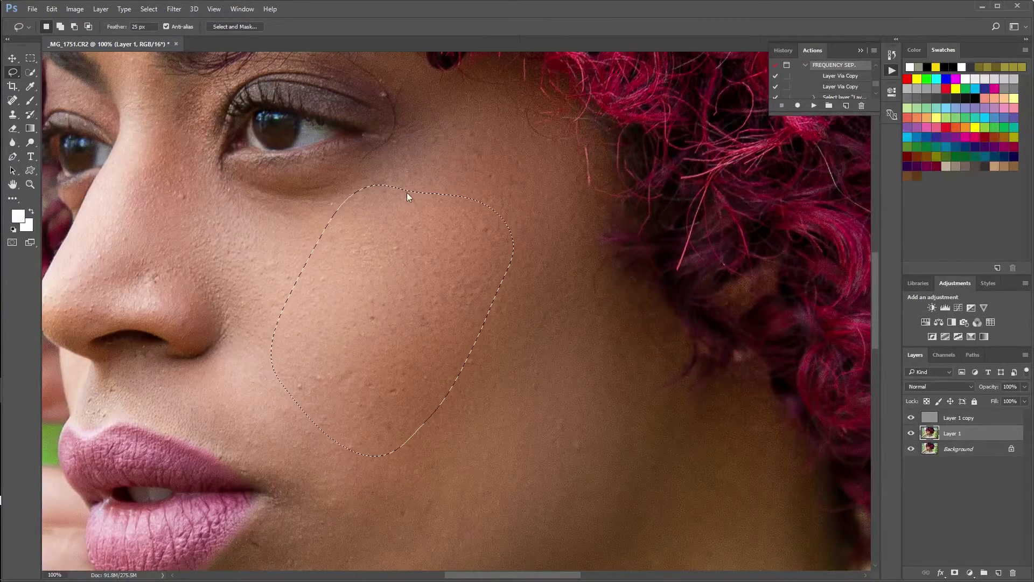
{"action": "key", "text": "ctrl+h"}
Step: Smooth the jaw beside the mouth, the skin above the lips and the outer cheek near the hairline with feathered lasso selections
{"action": "mouse_move", "coordinate": [327, 434]}
{"action": "left_mouse_down"}
{"action": "mouse_move", "coordinate": [326, 479]}
{"action": "mouse_move", "coordinate": [463, 451]}
{"action": "mouse_move", "coordinate": [517, 484]}
{"action": "mouse_move", "coordinate": [492, 549]}
{"action": "mouse_move", "coordinate": [404, 574]}
{"action": "mouse_move", "coordinate": [248, 578]}
{"action": "mouse_move", "coordinate": [237, 559]}
{"action": "mouse_move", "coordinate": [260, 524]}
{"action": "mouse_move", "coordinate": [261, 477]}
{"action": "mouse_move", "coordinate": [321, 447]}
{"action": "left_mouse_up"}
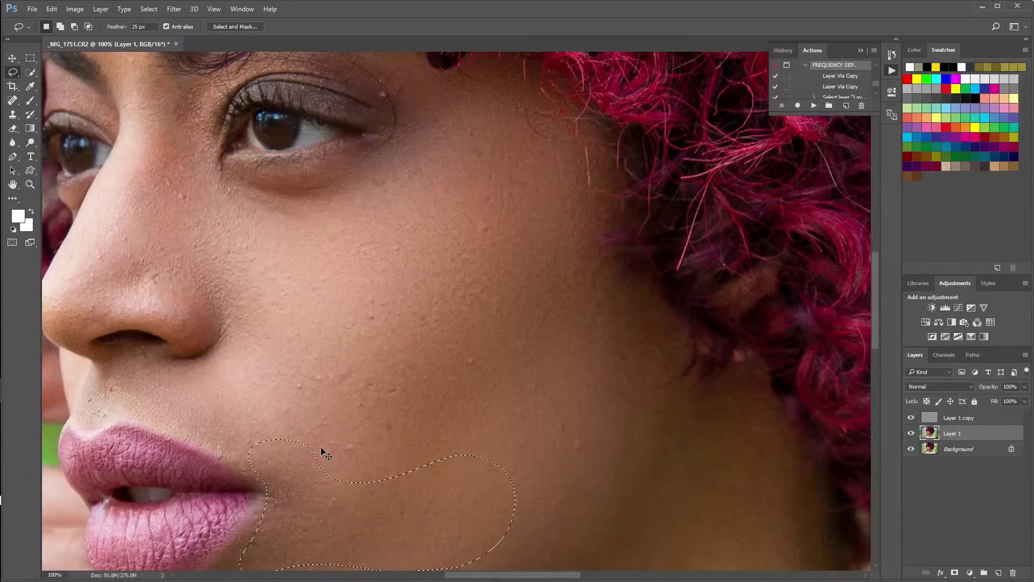
{"action": "key", "text": "ctrl+d"}
{"action": "mouse_move", "coordinate": [184, 437]}
{"action": "left_mouse_down"}
{"action": "mouse_move", "coordinate": [264, 407]}
{"action": "mouse_move", "coordinate": [143, 351]}
{"action": "left_mouse_up"}
{"action": "key", "text": "ctrl+d"}
{"action": "mouse_move", "coordinate": [524, 352]}
{"action": "left_mouse_down"}
{"action": "mouse_move", "coordinate": [644, 414]}
{"action": "mouse_move", "coordinate": [578, 153]}
{"action": "mouse_move", "coordinate": [531, 309]}
{"action": "left_mouse_up"}
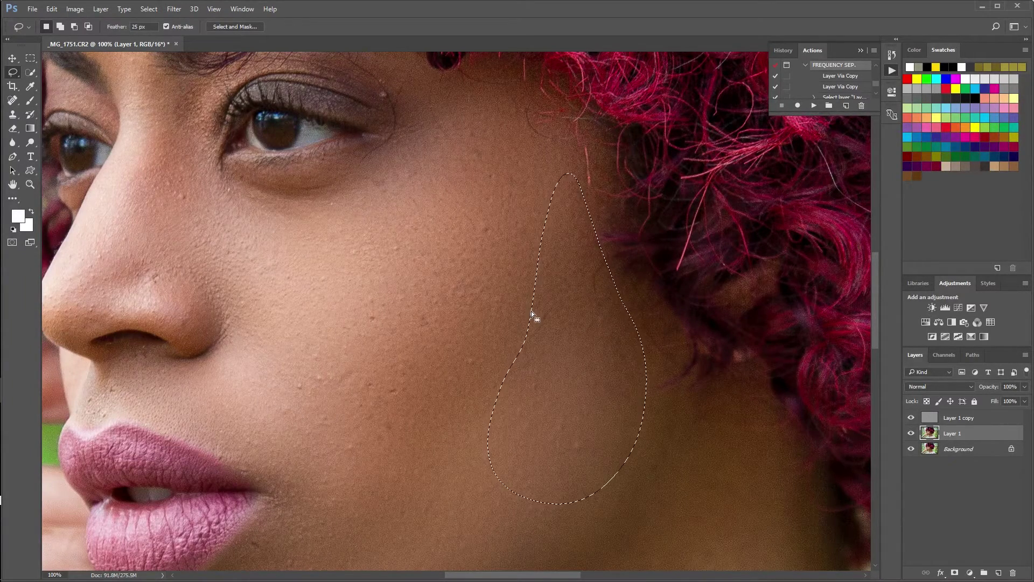
{"action": "key", "text": "ctrl+d"}
Step: Smooth the skin around the eye, beside the nose bridge and on the forehead using feathered lasso selections on Layer 1
{"action": "left_click_drag", "start_coordinate": [874, 337], "coordinate": [871, 311]}
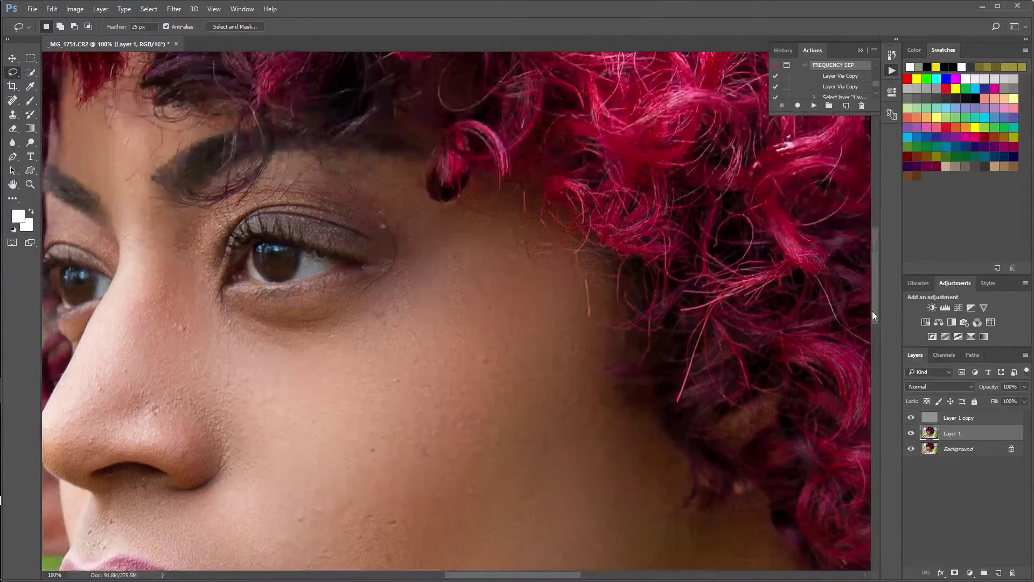
{"action": "mouse_move", "coordinate": [363, 188]}
{"action": "left_mouse_down"}
{"action": "mouse_move", "coordinate": [477, 339]}
{"action": "mouse_move", "coordinate": [546, 289]}
{"action": "mouse_move", "coordinate": [410, 180]}
{"action": "mouse_move", "coordinate": [380, 188]}
{"action": "left_mouse_up"}
{"action": "key", "text": "ctrl+d"}
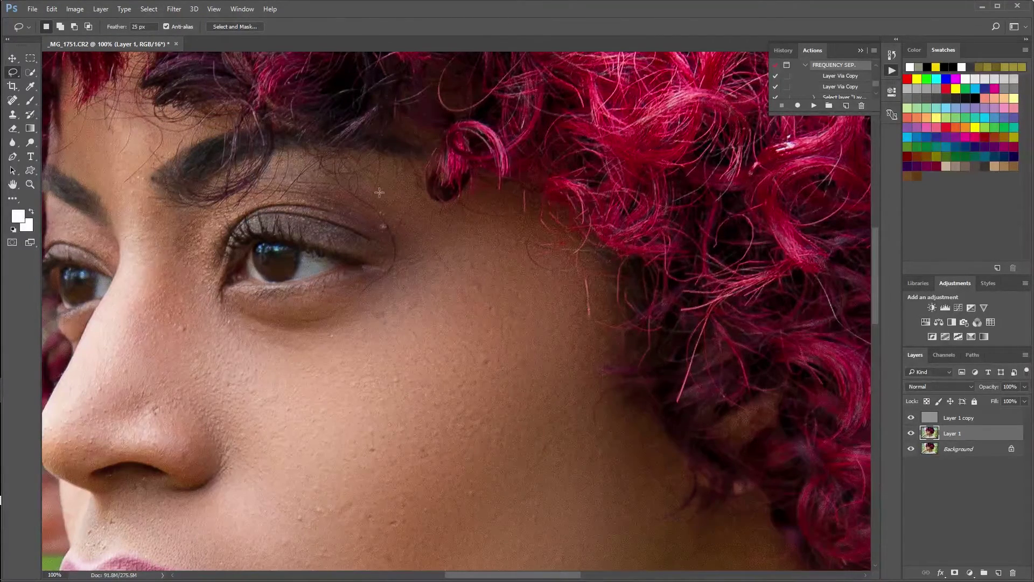
{"action": "mouse_move", "coordinate": [159, 286]}
{"action": "left_mouse_down"}
{"action": "mouse_move", "coordinate": [168, 361]}
{"action": "mouse_move", "coordinate": [247, 425]}
{"action": "mouse_move", "coordinate": [324, 392]}
{"action": "mouse_move", "coordinate": [347, 343]}
{"action": "mouse_move", "coordinate": [329, 319]}
{"action": "mouse_move", "coordinate": [232, 312]}
{"action": "left_mouse_up"}
{"action": "mouse_move", "coordinate": [209, 254]}
{"action": "left_mouse_down"}
{"action": "mouse_move", "coordinate": [184, 220]}
{"action": "mouse_move", "coordinate": [172, 221]}
{"action": "mouse_move", "coordinate": [217, 259]}
{"action": "mouse_move", "coordinate": [192, 208]}
{"action": "left_mouse_up"}
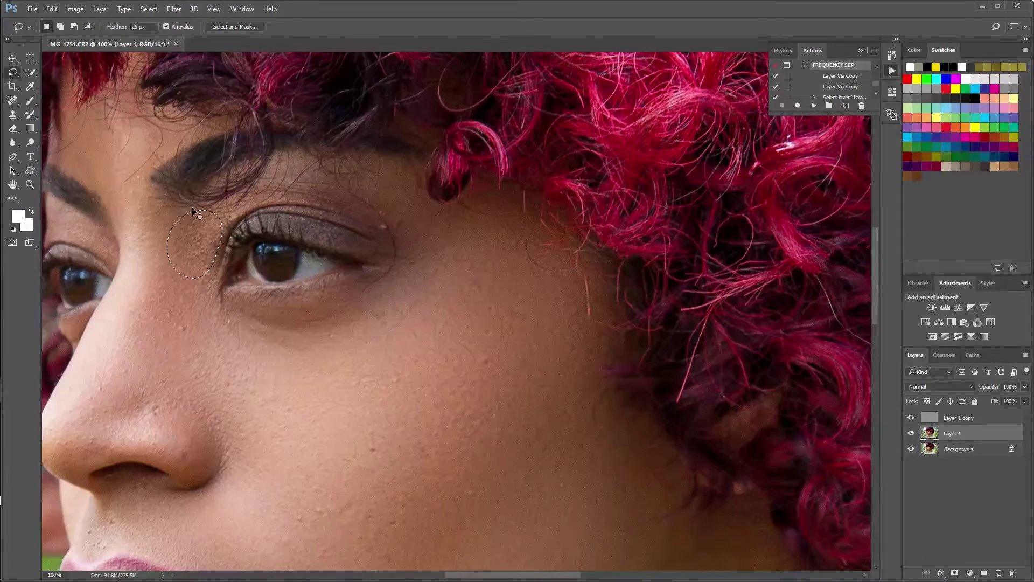
{"action": "left_click", "coordinate": [79, 128]}
{"action": "mouse_move", "coordinate": [78, 128]}
{"action": "left_mouse_down"}
{"action": "mouse_move", "coordinate": [118, 221]}
{"action": "mouse_move", "coordinate": [160, 217]}
{"action": "mouse_move", "coordinate": [124, 177]}
{"action": "mouse_move", "coordinate": [142, 161]}
{"action": "mouse_move", "coordinate": [134, 121]}
{"action": "mouse_move", "coordinate": [77, 131]}
{"action": "left_mouse_up"}
{"action": "left_click", "coordinate": [79, 139]}
Step: Smooth the chin and the skin around the corner of the mouth with feathered lasso selections on Layer 1
{"action": "left_click_drag", "start_coordinate": [877, 276], "coordinate": [876, 343]}
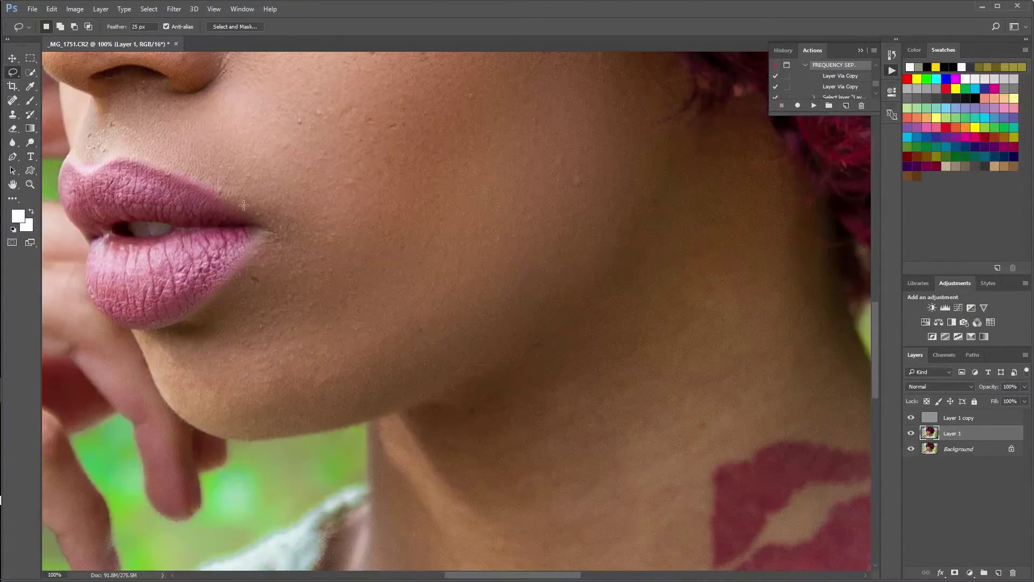
{"action": "mouse_move", "coordinate": [243, 206]}
{"action": "left_mouse_down"}
{"action": "mouse_move", "coordinate": [275, 238]}
{"action": "mouse_move", "coordinate": [256, 270]}
{"action": "mouse_move", "coordinate": [172, 335]}
{"action": "left_mouse_up"}
{"action": "mouse_move", "coordinate": [202, 418]}
{"action": "left_mouse_down"}
{"action": "mouse_move", "coordinate": [317, 414]}
{"action": "mouse_move", "coordinate": [395, 372]}
{"action": "mouse_move", "coordinate": [431, 269]}
{"action": "mouse_move", "coordinate": [288, 173]}
{"action": "mouse_move", "coordinate": [237, 186]}
{"action": "left_mouse_up"}
{"action": "left_click", "coordinate": [222, 183]}
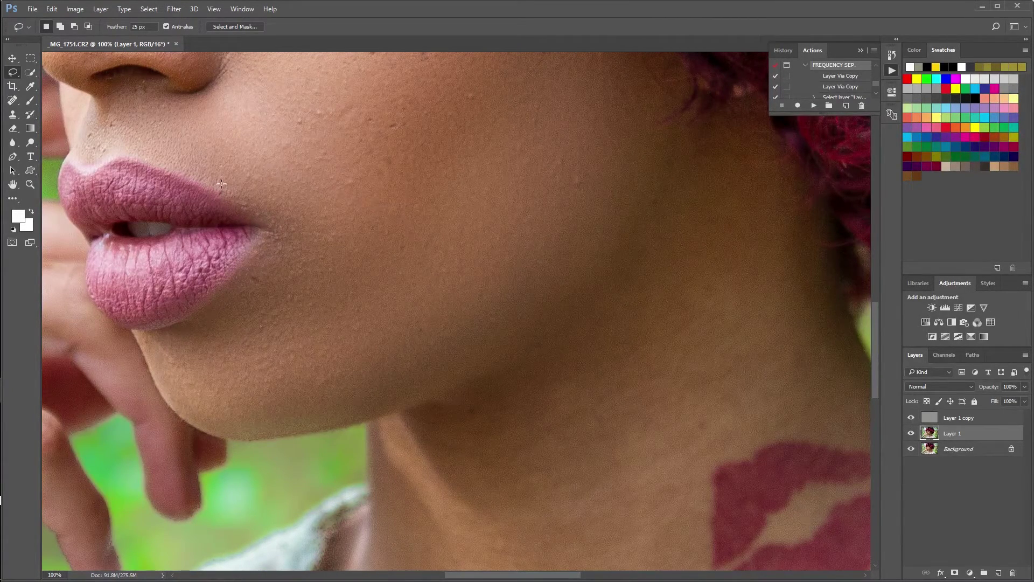
Step: Smooth the area between nose and upper lip and the adjoining lower cheek with feathered lasso selections
{"action": "left_click_drag", "start_coordinate": [139, 78], "coordinate": [80, 132]}
{"action": "left_click_drag", "start_coordinate": [133, 152], "coordinate": [228, 190]}
{"action": "mouse_move", "coordinate": [314, 218]}
{"action": "left_mouse_down"}
{"action": "mouse_move", "coordinate": [276, 126]}
{"action": "mouse_move", "coordinate": [156, 88]}
{"action": "left_mouse_up"}
{"action": "key", "text": "ctrl+d"}
{"action": "mouse_move", "coordinate": [355, 112]}
{"action": "left_mouse_down"}
{"action": "mouse_move", "coordinate": [313, 114]}
{"action": "mouse_move", "coordinate": [277, 270]}
{"action": "mouse_move", "coordinate": [414, 125]}
{"action": "mouse_move", "coordinate": [347, 112]}
{"action": "mouse_move", "coordinate": [240, 178]}
{"action": "mouse_move", "coordinate": [402, 213]}
{"action": "mouse_move", "coordinate": [318, 102]}
{"action": "left_mouse_up"}
{"action": "key", "text": "ctrl+d"}
{"action": "key", "text": "ctrl+h"}
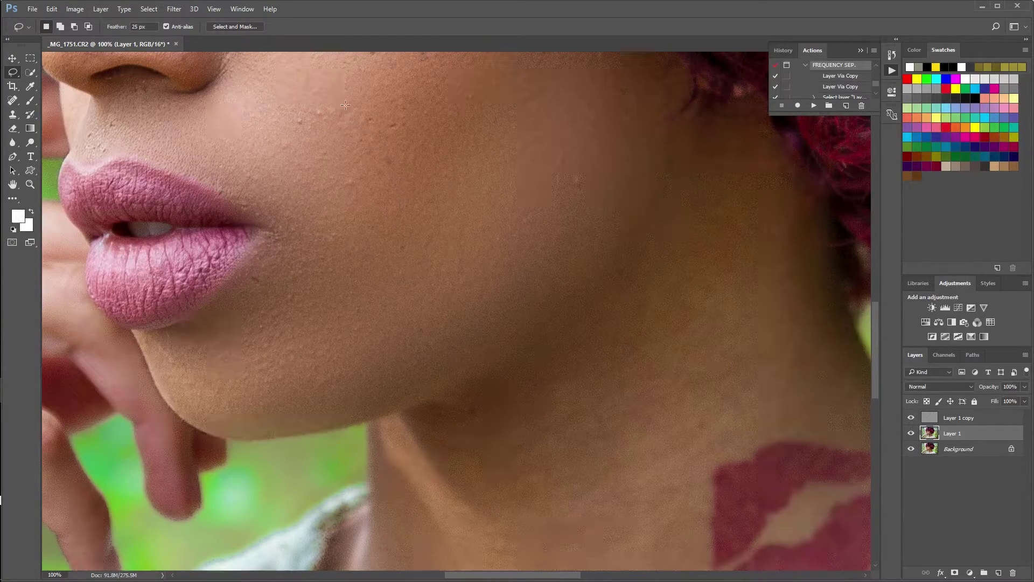
Step: Smooth the nose and the cheek crease beside it with one feathered lasso selection on Layer 1
{"action": "left_click_drag", "start_coordinate": [877, 347], "coordinate": [877, 305]}
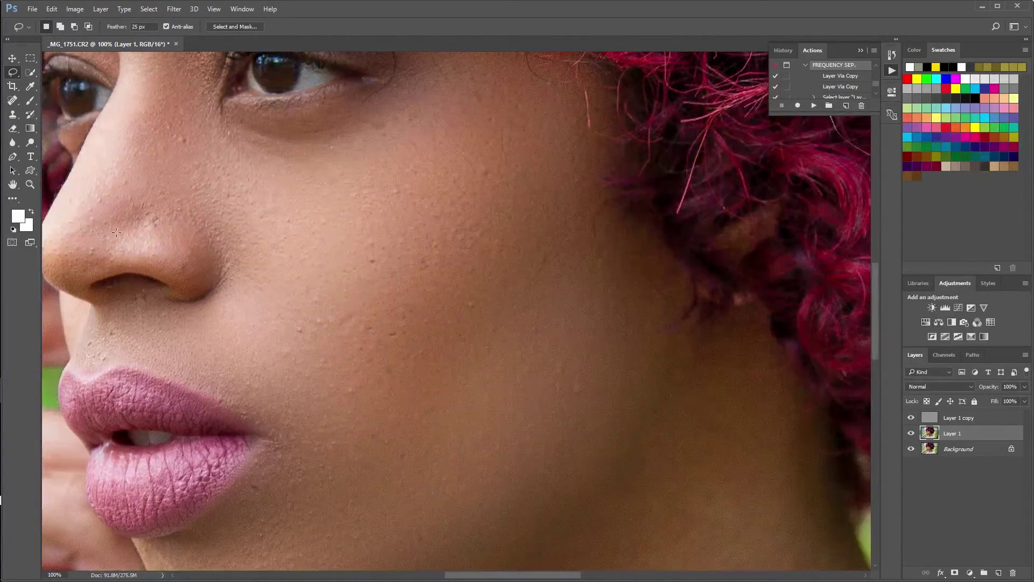
{"action": "mouse_move", "coordinate": [76, 235]}
{"action": "left_mouse_down"}
{"action": "mouse_move", "coordinate": [184, 236]}
{"action": "mouse_move", "coordinate": [207, 297]}
{"action": "mouse_move", "coordinate": [255, 313]}
{"action": "mouse_move", "coordinate": [284, 225]}
{"action": "mouse_move", "coordinate": [245, 170]}
{"action": "mouse_move", "coordinate": [131, 167]}
{"action": "left_mouse_up"}
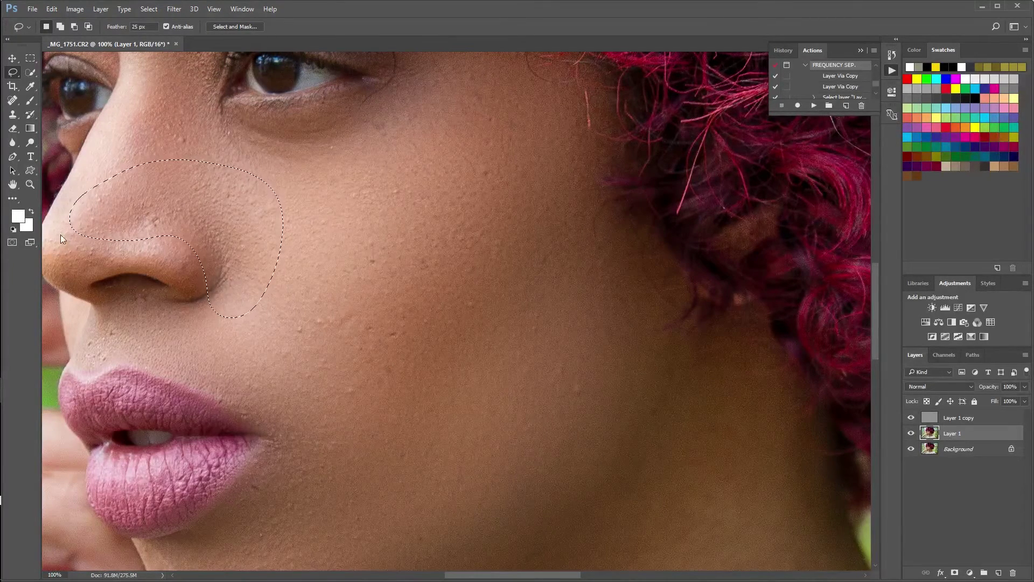
{"action": "key", "text": "ctrl+h"}
Step: Smooth the neck beside the lips tattoo and the upper chest with feathered lasso selections on Layer 1
{"action": "left_click_drag", "start_coordinate": [878, 330], "coordinate": [877, 402]}
{"action": "mouse_move", "coordinate": [494, 201]}
{"action": "left_mouse_down"}
{"action": "mouse_move", "coordinate": [435, 269]}
{"action": "mouse_move", "coordinate": [428, 445]}
{"action": "mouse_move", "coordinate": [489, 553]}
{"action": "mouse_move", "coordinate": [632, 531]}
{"action": "mouse_move", "coordinate": [706, 503]}
{"action": "mouse_move", "coordinate": [696, 393]}
{"action": "mouse_move", "coordinate": [706, 289]}
{"action": "mouse_move", "coordinate": [794, 248]}
{"action": "mouse_move", "coordinate": [856, 240]}
{"action": "mouse_move", "coordinate": [775, 118]}
{"action": "mouse_move", "coordinate": [635, 109]}
{"action": "mouse_move", "coordinate": [448, 246]}
{"action": "left_mouse_up"}
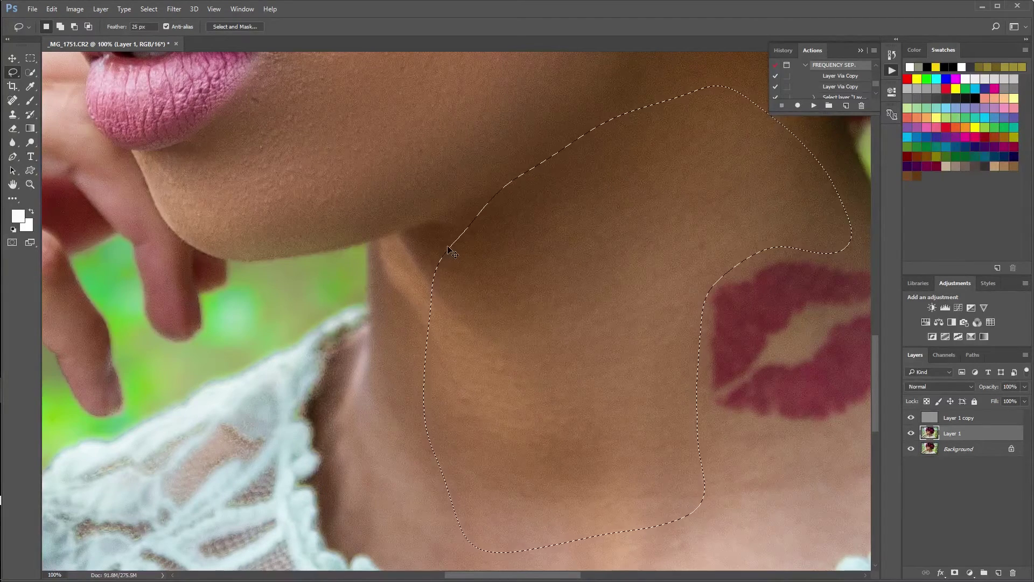
{"action": "left_click", "coordinate": [446, 250]}
{"action": "left_click_drag", "start_coordinate": [607, 422], "coordinate": [722, 425]}
{"action": "mouse_move", "coordinate": [861, 531]}
{"action": "left_mouse_down"}
{"action": "mouse_move", "coordinate": [599, 551]}
{"action": "mouse_move", "coordinate": [339, 487]}
{"action": "mouse_move", "coordinate": [348, 345]}
{"action": "mouse_move", "coordinate": [488, 408]}
{"action": "mouse_move", "coordinate": [612, 416]}
{"action": "left_mouse_up"}
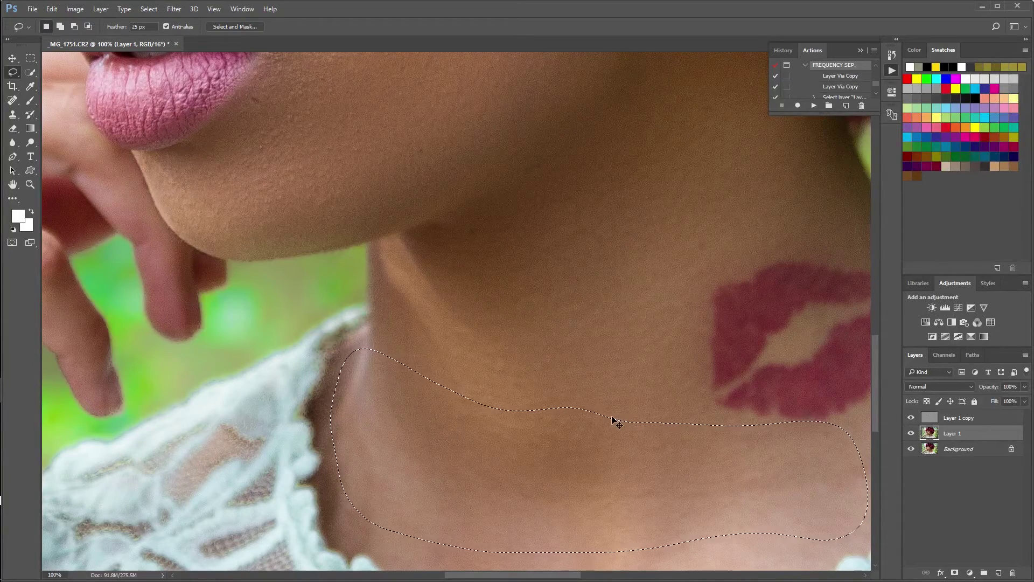
{"action": "left_click", "coordinate": [612, 416]}
Step: Smooth the skin of the neck and shoulder around the lips tattoo with a feathered lasso selection
{"action": "scroll", "coordinate": [580, 556], "scroll_direction": "right", "scroll_amount": 5}
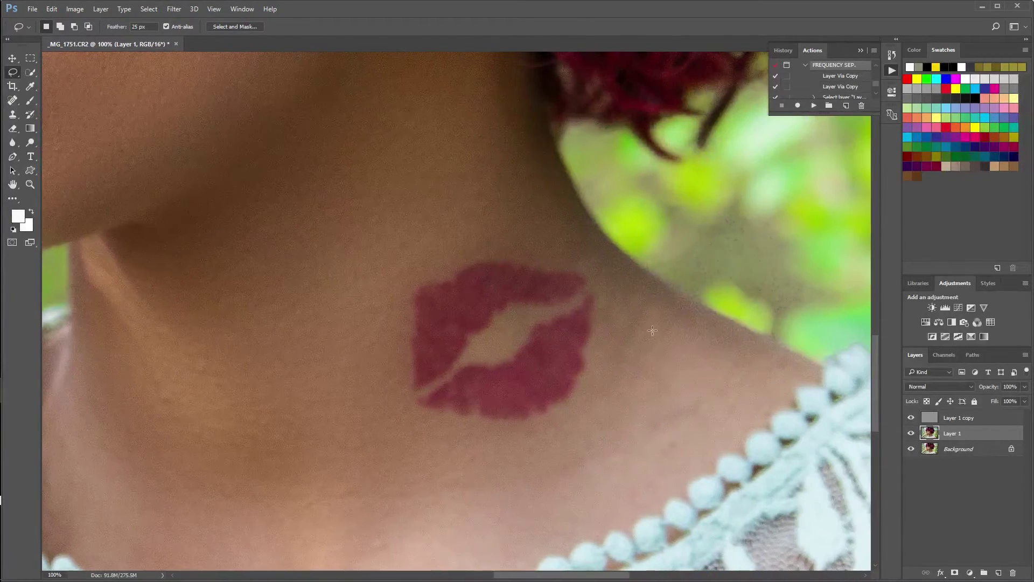
{"action": "mouse_move", "coordinate": [588, 275]}
{"action": "left_mouse_down"}
{"action": "mouse_move", "coordinate": [605, 455]}
{"action": "mouse_move", "coordinate": [762, 407]}
{"action": "mouse_move", "coordinate": [744, 339]}
{"action": "mouse_move", "coordinate": [598, 274]}
{"action": "left_mouse_up"}
{"action": "key", "text": "ctrl+d"}
{"action": "key", "text": "z"}
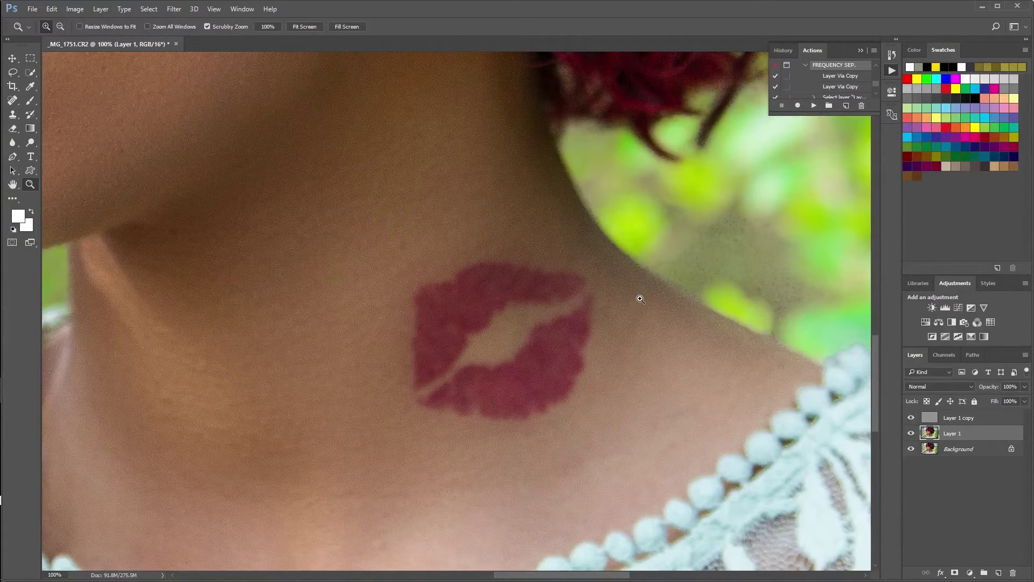
{"action": "left_click_drag", "start_coordinate": [637, 296], "coordinate": [571, 301]}
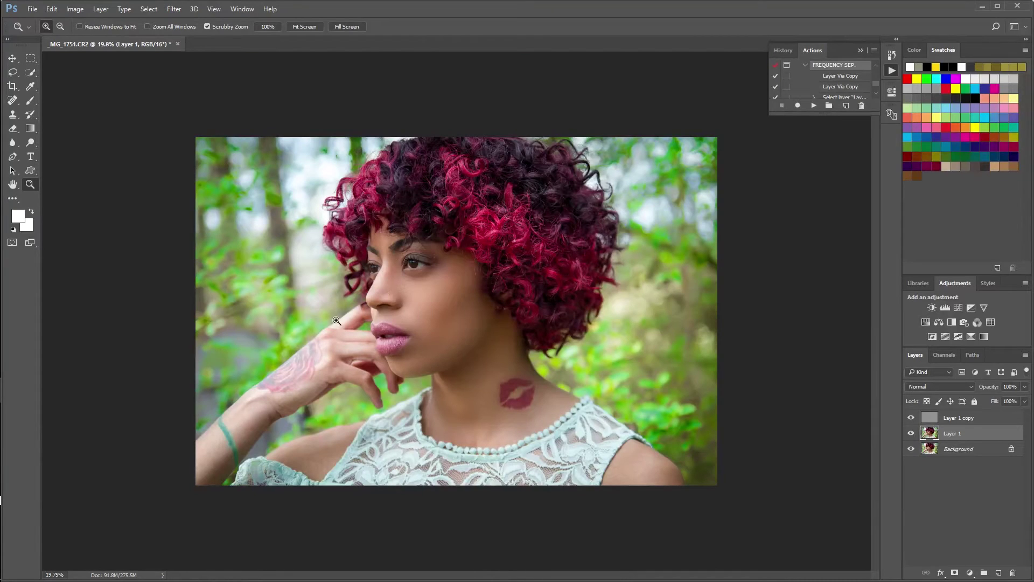
Step: Smooth both shoulders and the raised forearm on Layer 1 with feathered lasso selections
{"action": "left_click", "coordinate": [12, 72]}
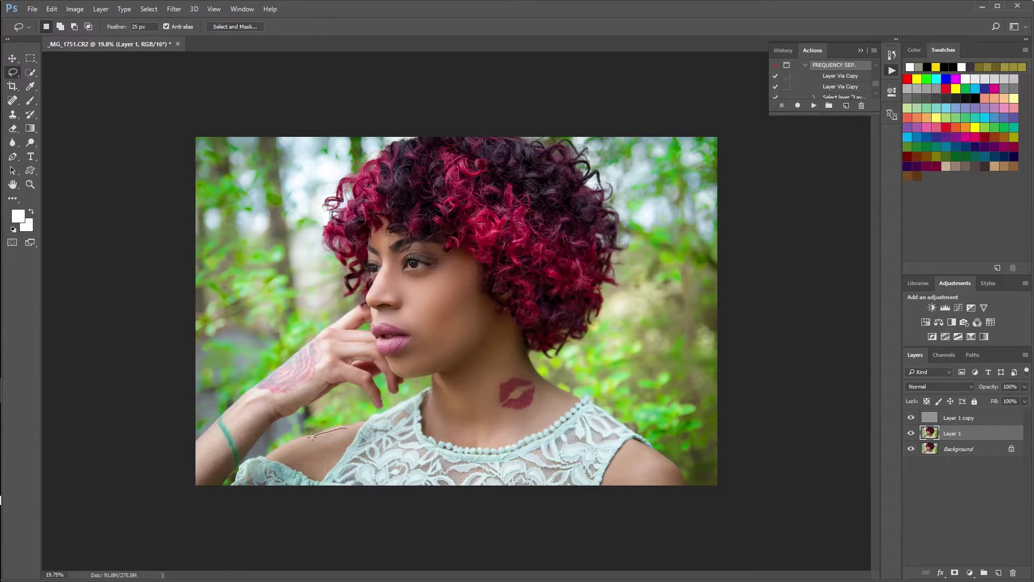
{"action": "left_click_drag", "start_coordinate": [355, 425], "coordinate": [355, 425]}
{"action": "left_click_drag", "start_coordinate": [197, 463], "coordinate": [197, 463]}
{"action": "mouse_move", "coordinate": [249, 405]}
{"action": "left_mouse_down"}
{"action": "mouse_move", "coordinate": [227, 426]}
{"action": "mouse_move", "coordinate": [244, 443]}
{"action": "mouse_move", "coordinate": [272, 415]}
{"action": "mouse_move", "coordinate": [250, 405]}
{"action": "left_mouse_up"}
{"action": "left_click_drag", "start_coordinate": [619, 465], "coordinate": [629, 443]}
Step: Erase the blur over the hair on Layer 1 with a 2500 px eraser at 33% opacity and flatten the image
{"action": "left_click", "coordinate": [13, 130]}
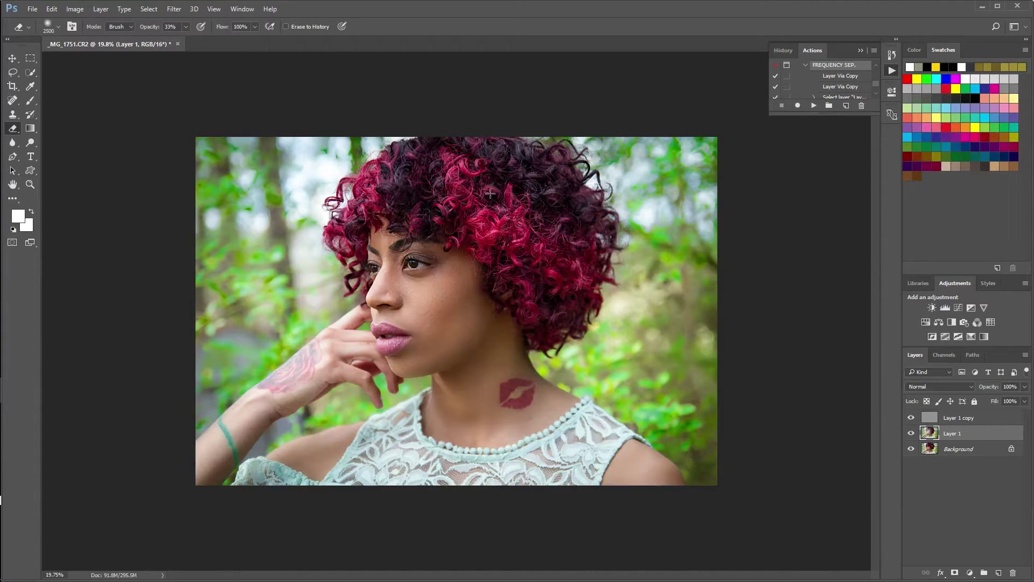
{"action": "left_click_drag", "start_coordinate": [471, 156], "coordinate": [372, 212]}
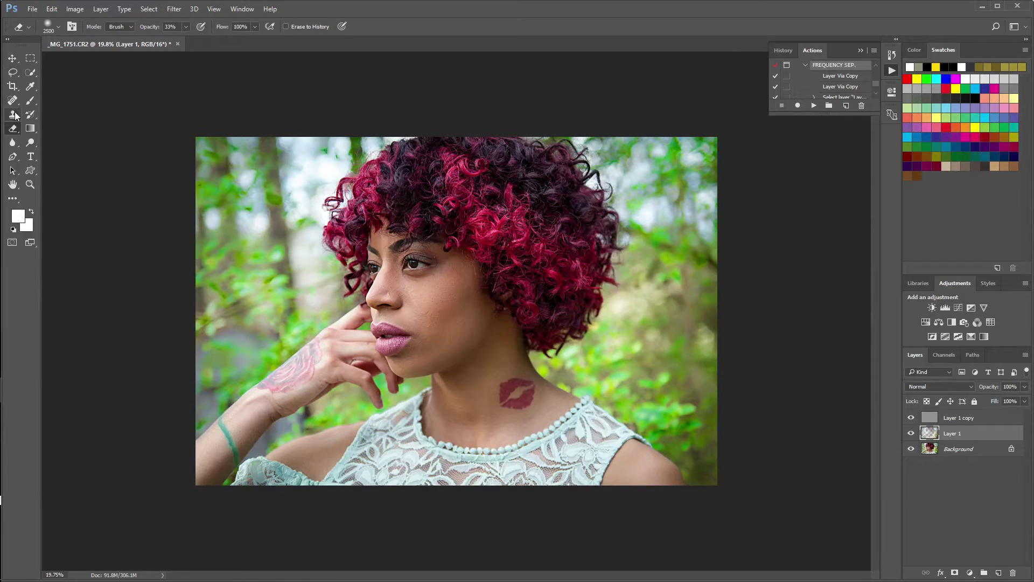
{"action": "right_click", "coordinate": [953, 452]}
{"action": "left_click", "coordinate": [965, 439]}
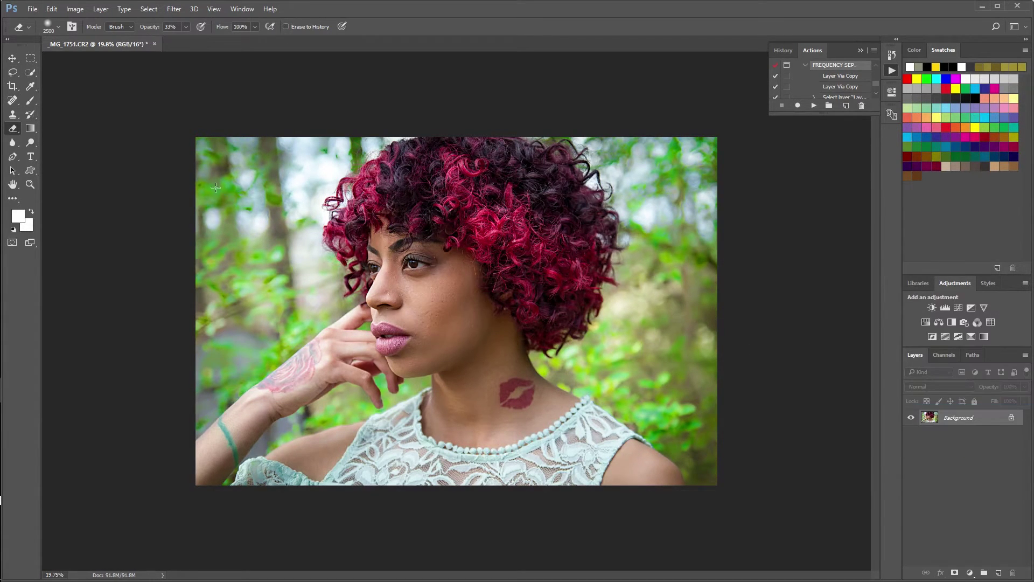
Step: Remove individual blemishes on the face with the content-aware Spot Healing Brush, undoing an unwanted stroke
{"action": "left_click", "coordinate": [30, 184]}
{"action": "left_click_drag", "start_coordinate": [417, 257], "coordinate": [476, 266]}
{"action": "left_click", "coordinate": [13, 100]}
{"action": "mouse_move", "coordinate": [470, 327]}
{"action": "left_mouse_down"}
{"action": "mouse_move", "coordinate": [526, 301]}
{"action": "mouse_move", "coordinate": [523, 269]}
{"action": "mouse_move", "coordinate": [468, 213]}
{"action": "mouse_move", "coordinate": [537, 267]}
{"action": "mouse_move", "coordinate": [516, 315]}
{"action": "left_mouse_up"}
{"action": "key", "text": "ctrl+alt+z"}
{"action": "left_click", "coordinate": [494, 329]}
{"action": "mouse_move", "coordinate": [524, 306]}
{"action": "left_mouse_down"}
{"action": "mouse_move", "coordinate": [513, 255]}
{"action": "mouse_move", "coordinate": [462, 209]}
{"action": "left_mouse_up"}
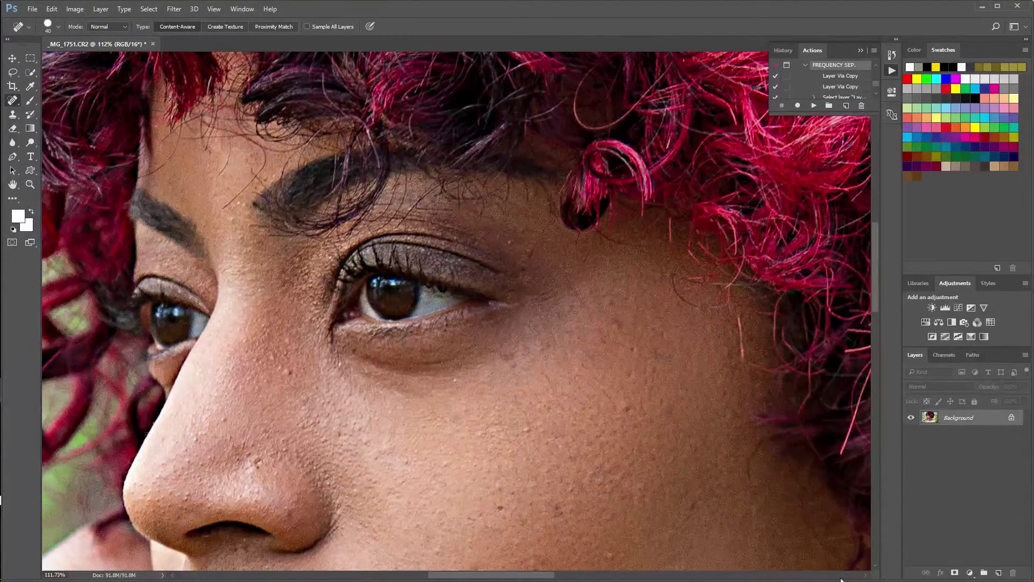
{"action": "key", "text": "z"}
{"action": "left_click_drag", "start_coordinate": [797, 432], "coordinate": [739, 439]}
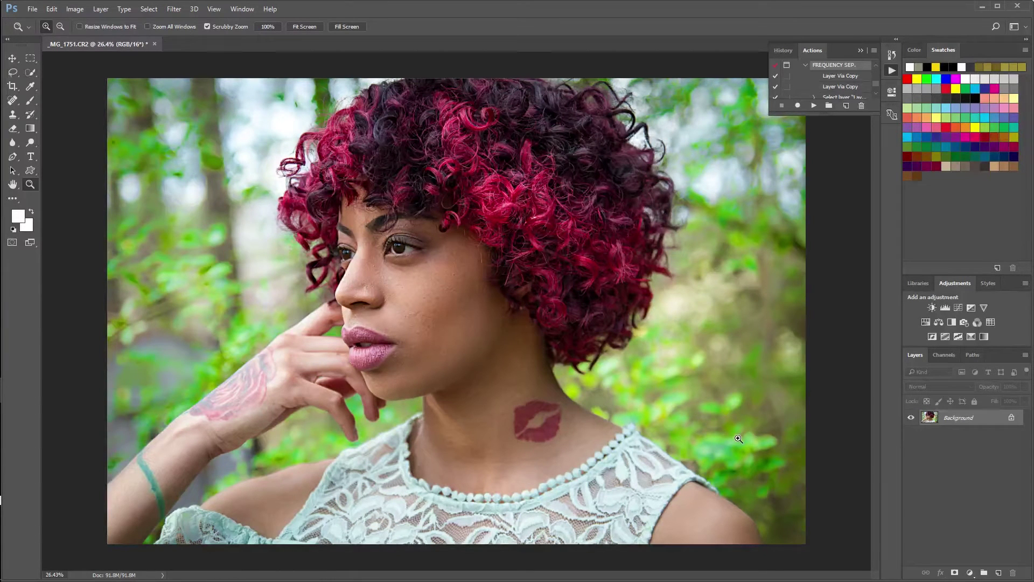
Step: Go over the remaining spots on the cheek and temple with the Spot Healing Brush
{"action": "left_click", "coordinate": [13, 101]}
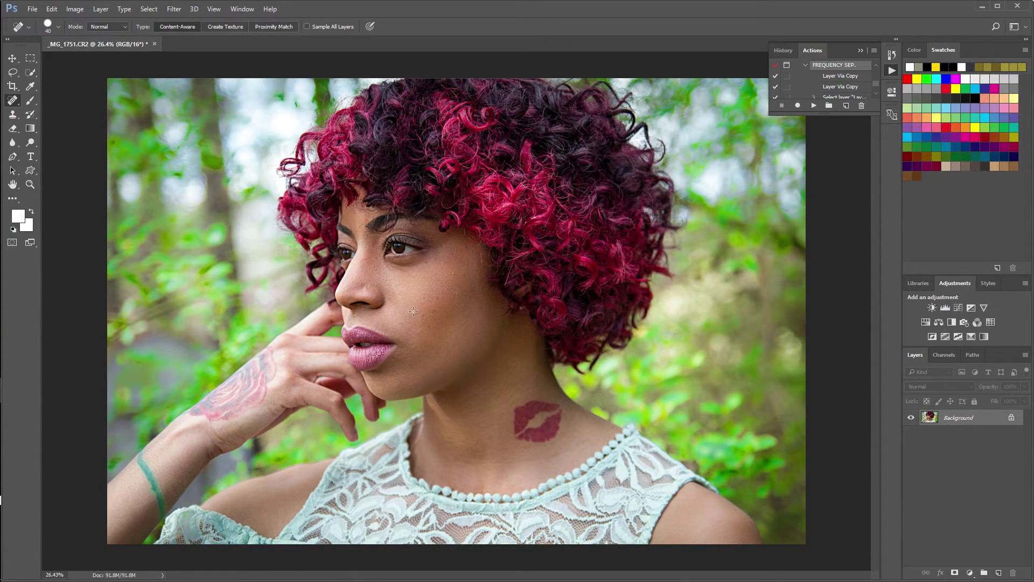
{"action": "mouse_move", "coordinate": [410, 317]}
{"action": "left_mouse_down"}
{"action": "mouse_move", "coordinate": [436, 297]}
{"action": "mouse_move", "coordinate": [420, 317]}
{"action": "left_mouse_up"}
{"action": "mouse_move", "coordinate": [437, 303]}
{"action": "left_mouse_down"}
{"action": "mouse_move", "coordinate": [431, 312]}
{"action": "mouse_move", "coordinate": [431, 299]}
{"action": "left_mouse_up"}
{"action": "left_click_drag", "start_coordinate": [449, 290], "coordinate": [449, 291]}
{"action": "left_click_drag", "start_coordinate": [451, 257], "coordinate": [460, 258]}
Step: Close the portrait with its changes saved and switch to Lightroom
{"action": "left_click", "coordinate": [155, 45]}
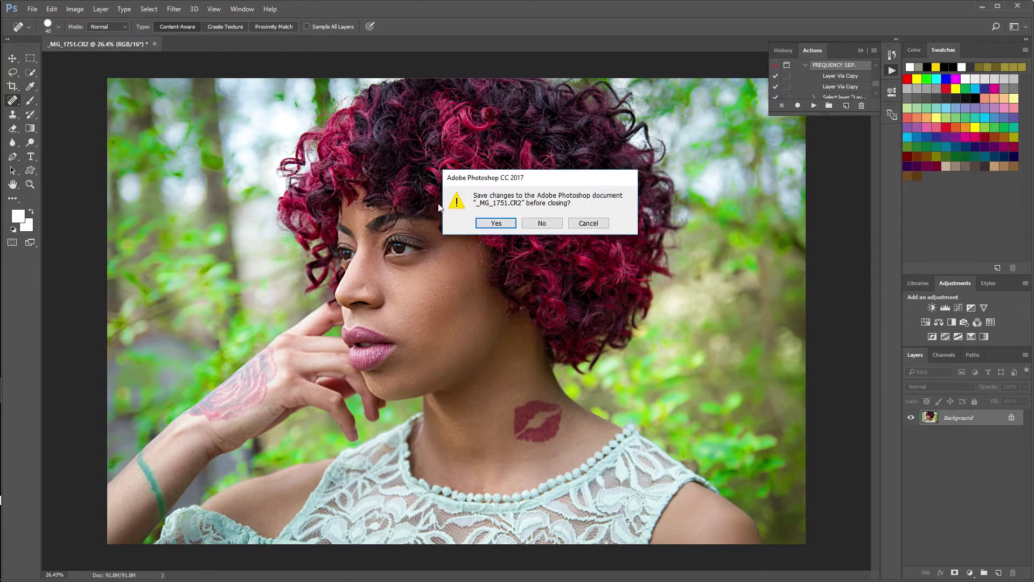
{"action": "left_click", "coordinate": [487, 225]}
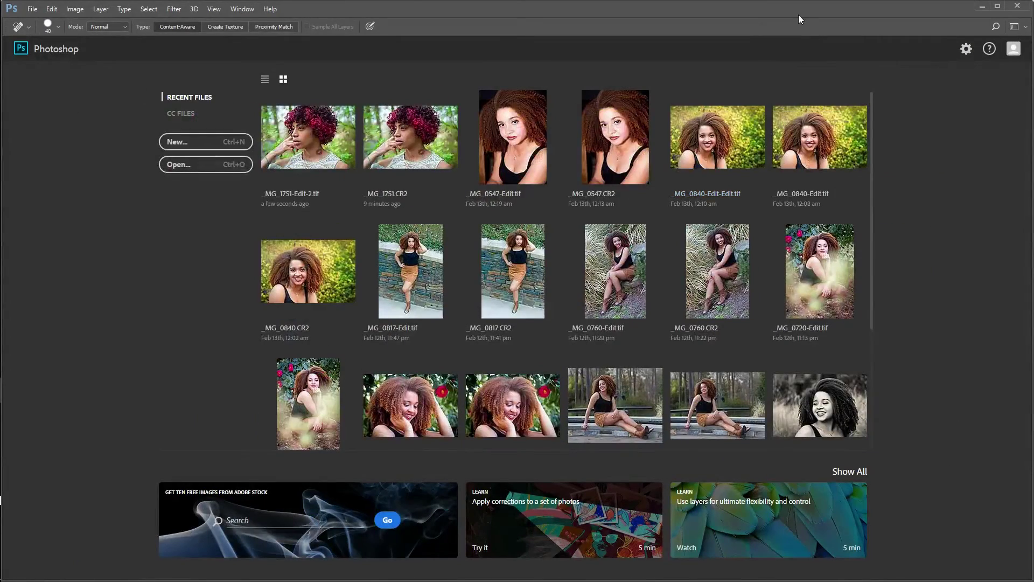
{"action": "left_click", "coordinate": [981, 9]}
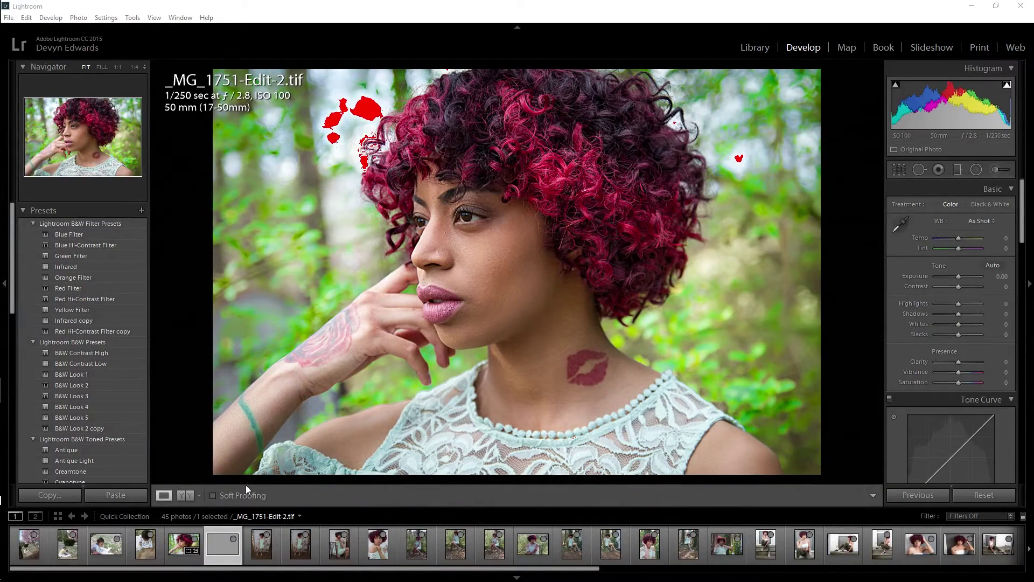
Step: Compare the original _MG_1751.CR2 with the retouched _MG_1751-Edit-2.tif in Lightroom
{"action": "left_click", "coordinate": [176, 553]}
{"action": "left_click", "coordinate": [217, 557]}
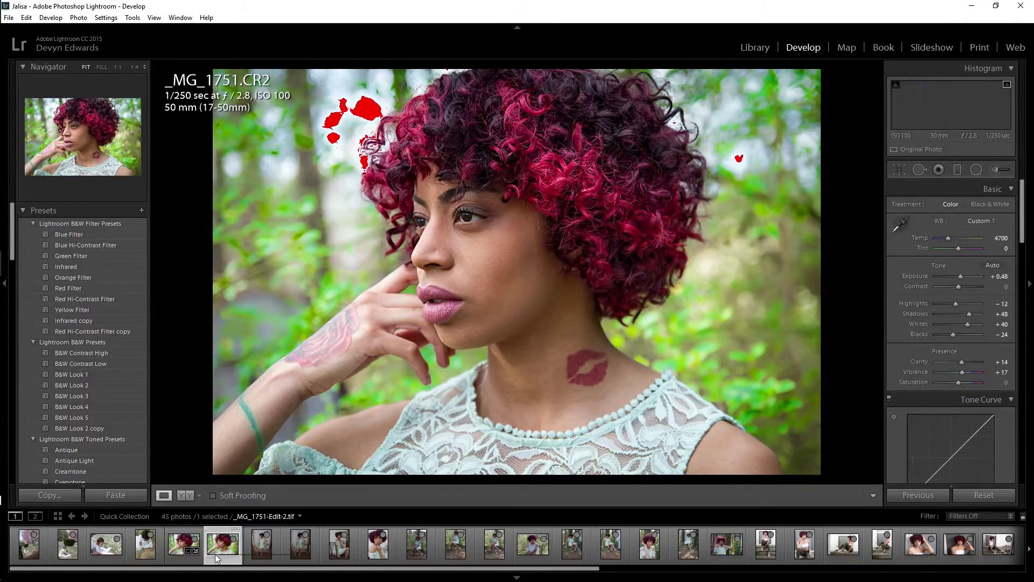
{"action": "left_click", "coordinate": [197, 552]}
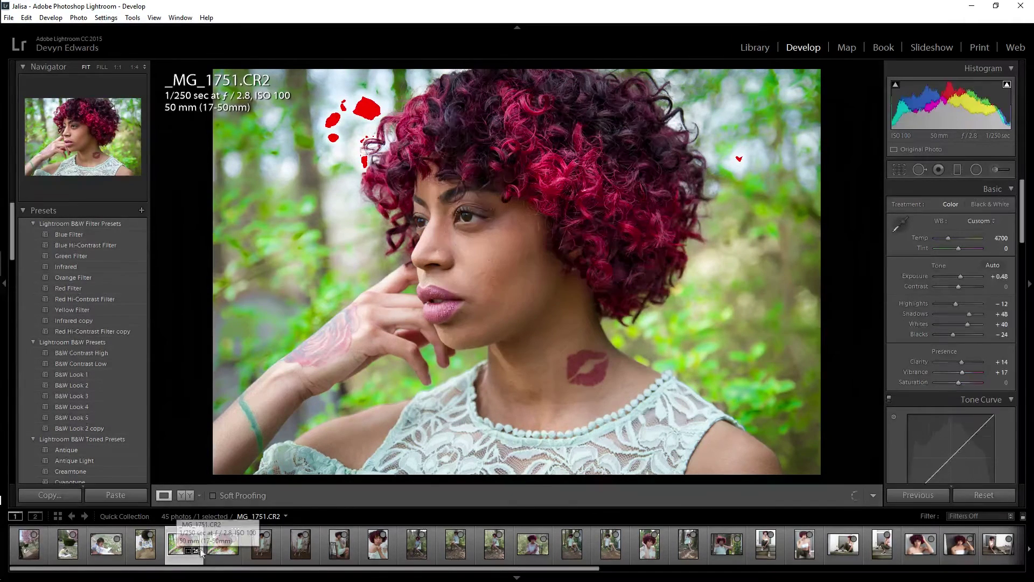
{"action": "left_click", "coordinate": [217, 555]}
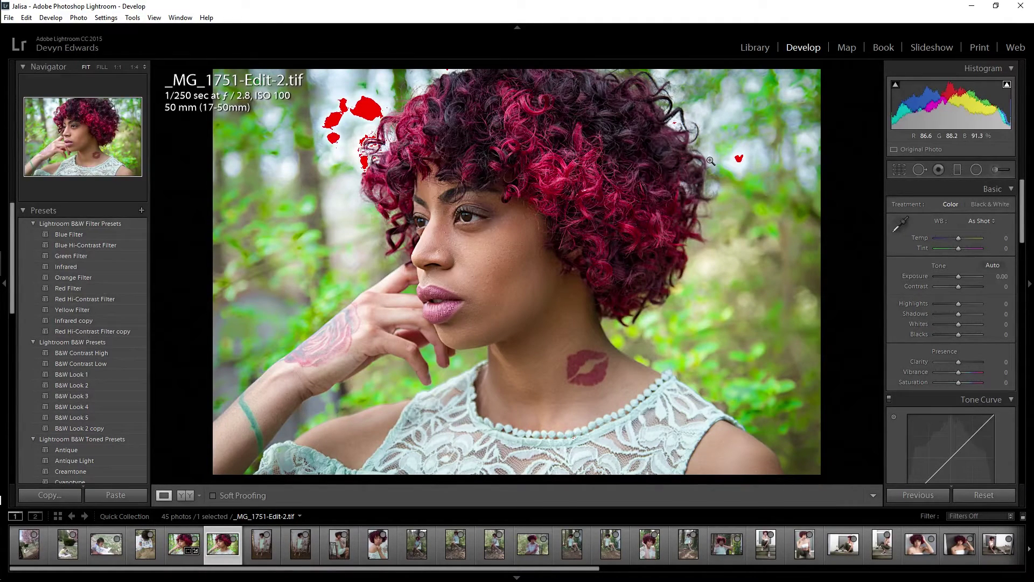
Step: Smooth the skin on the neck and cheek with two separate Soften Skin Adjustment Brush masks, using brush size 10
{"action": "left_click", "coordinate": [996, 169]}
{"action": "left_click", "coordinate": [948, 207]}
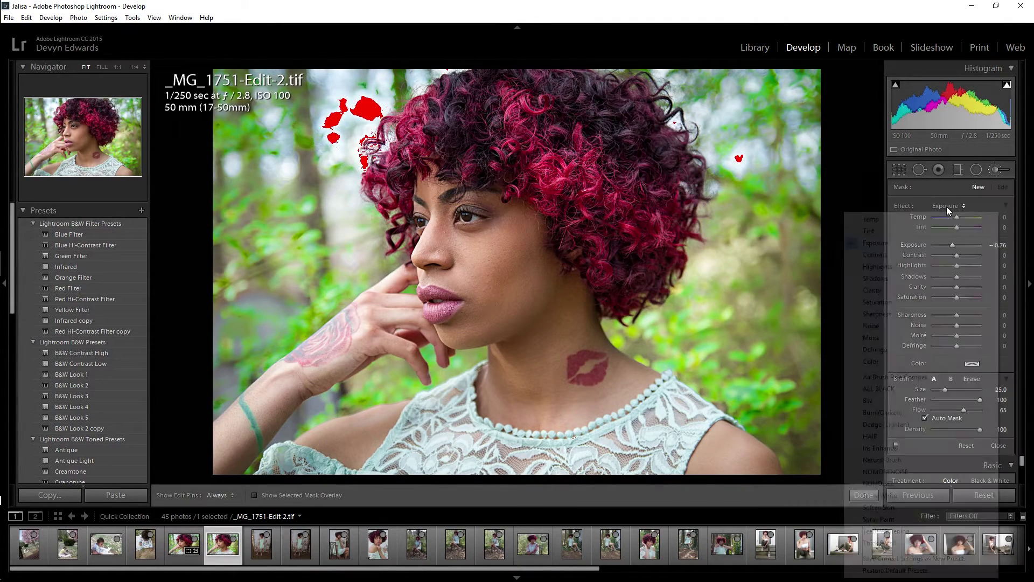
{"action": "left_click", "coordinate": [884, 501]}
{"action": "key", "text": "h"}
{"action": "scroll", "coordinate": [566, 345], "scroll_direction": "down", "scroll_amount": 8}
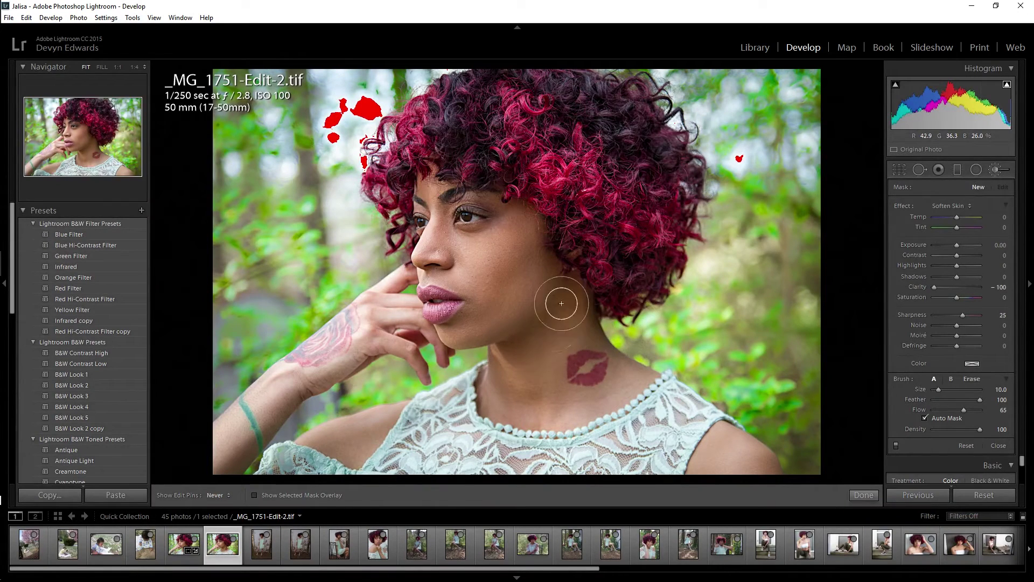
{"action": "mouse_move", "coordinate": [590, 331]}
{"action": "left_mouse_down"}
{"action": "mouse_move", "coordinate": [641, 385]}
{"action": "mouse_move", "coordinate": [581, 417]}
{"action": "mouse_move", "coordinate": [623, 392]}
{"action": "mouse_move", "coordinate": [570, 405]}
{"action": "mouse_move", "coordinate": [633, 374]}
{"action": "left_mouse_up"}
{"action": "key", "text": "h"}
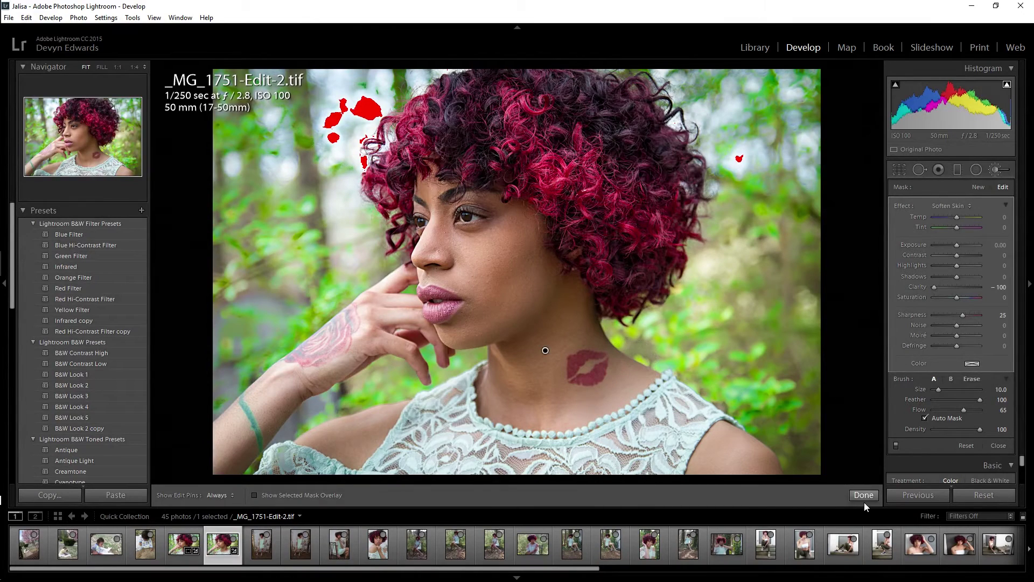
{"action": "left_click", "coordinate": [864, 499]}
{"action": "key", "text": "k"}
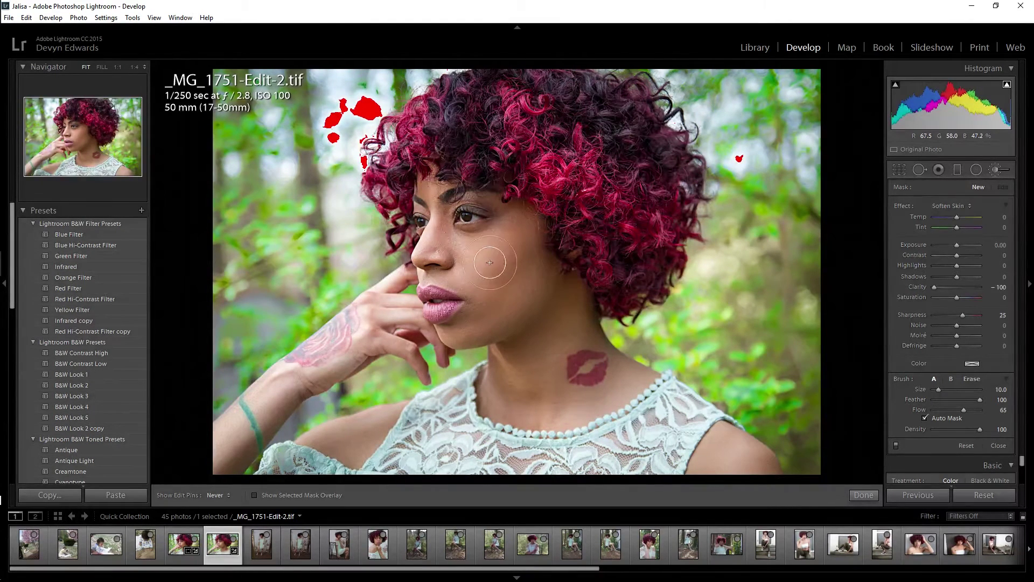
{"action": "left_click", "coordinate": [864, 495]}
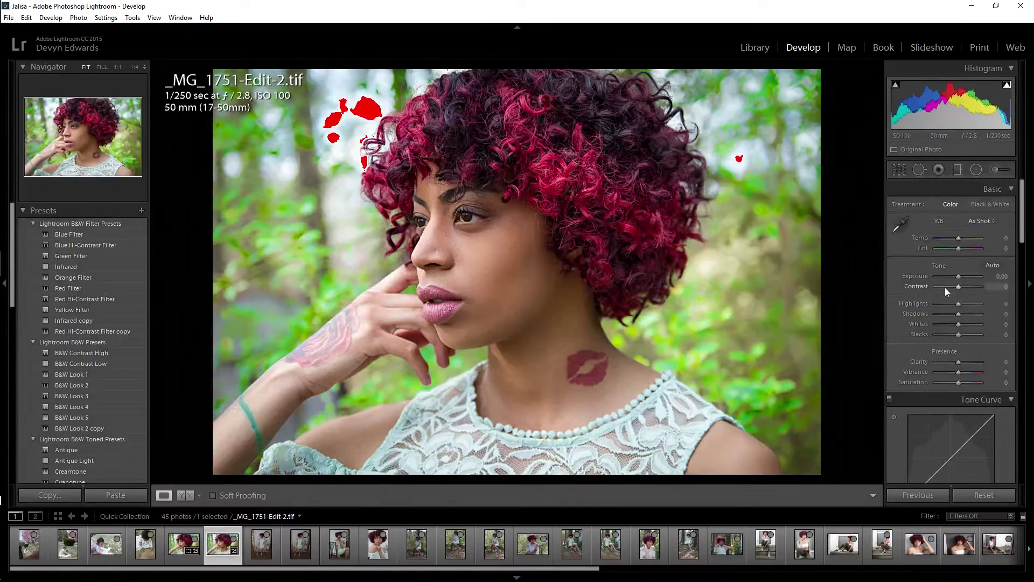
Step: Darken the lower cheek and face contours with a new Adjustment Brush mask using the Burn (Darken) effect
{"action": "left_click", "coordinate": [996, 170]}
{"action": "left_click", "coordinate": [950, 207]}
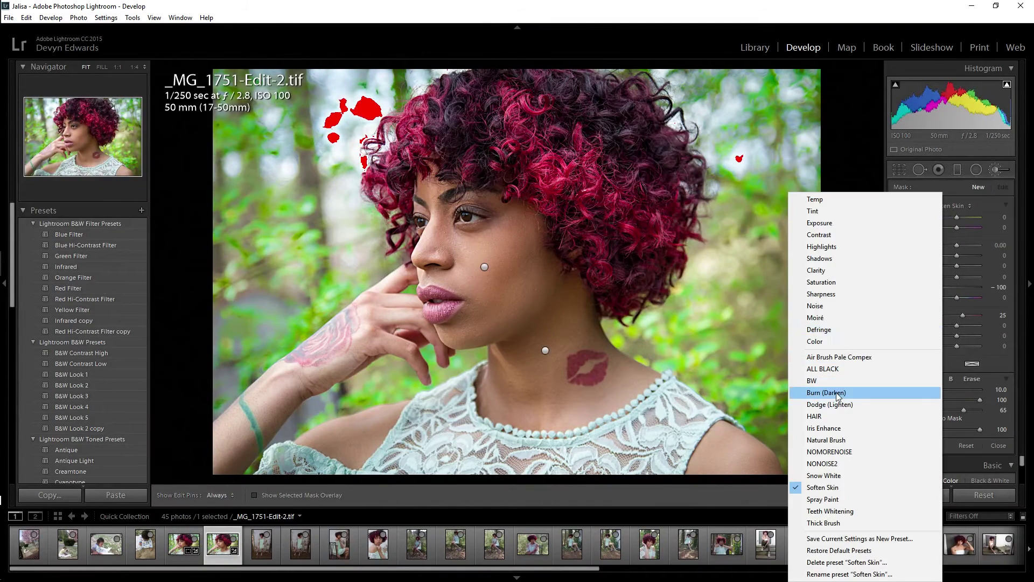
{"action": "left_click", "coordinate": [840, 393]}
{"action": "key", "text": "h"}
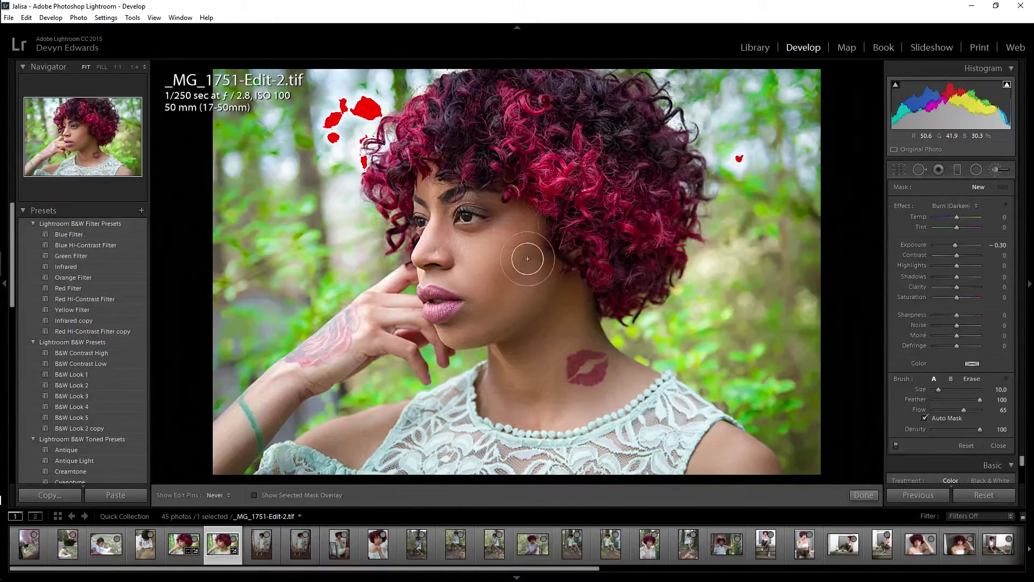
{"action": "key", "text": "h"}
{"action": "left_click", "coordinate": [491, 297]}
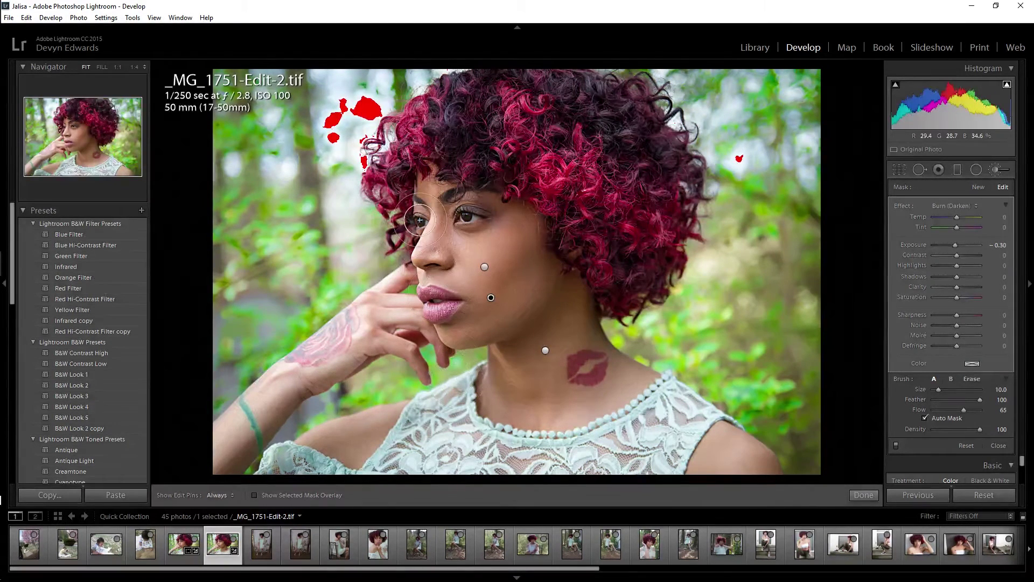
Step: Set the burn mask's exposure to -0.38, clarity to -14 and contrast to -33, and finish the brush edit
{"action": "left_click_drag", "start_coordinate": [956, 245], "coordinate": [954, 245]}
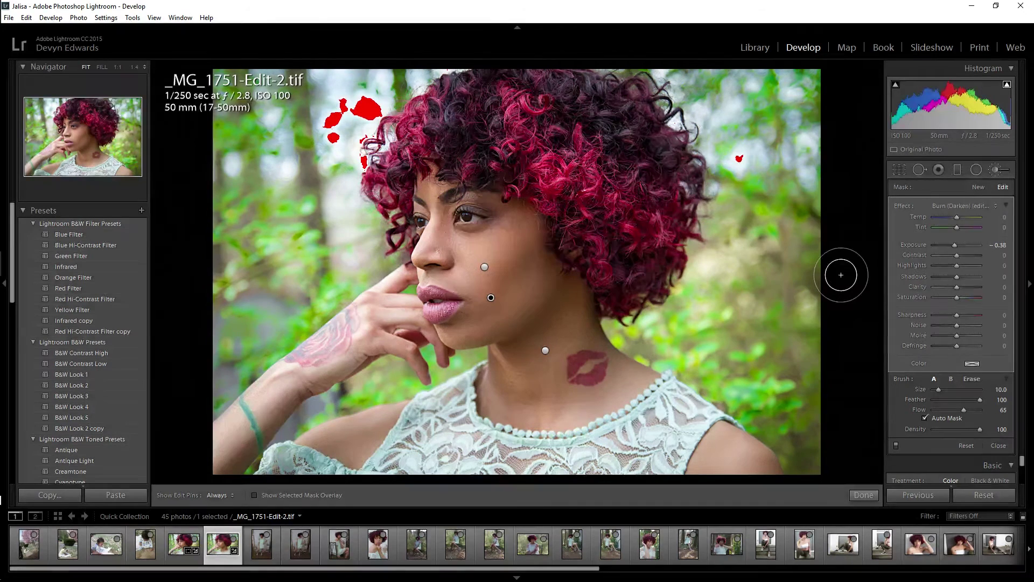
{"action": "left_click_drag", "start_coordinate": [956, 287], "coordinate": [947, 287]}
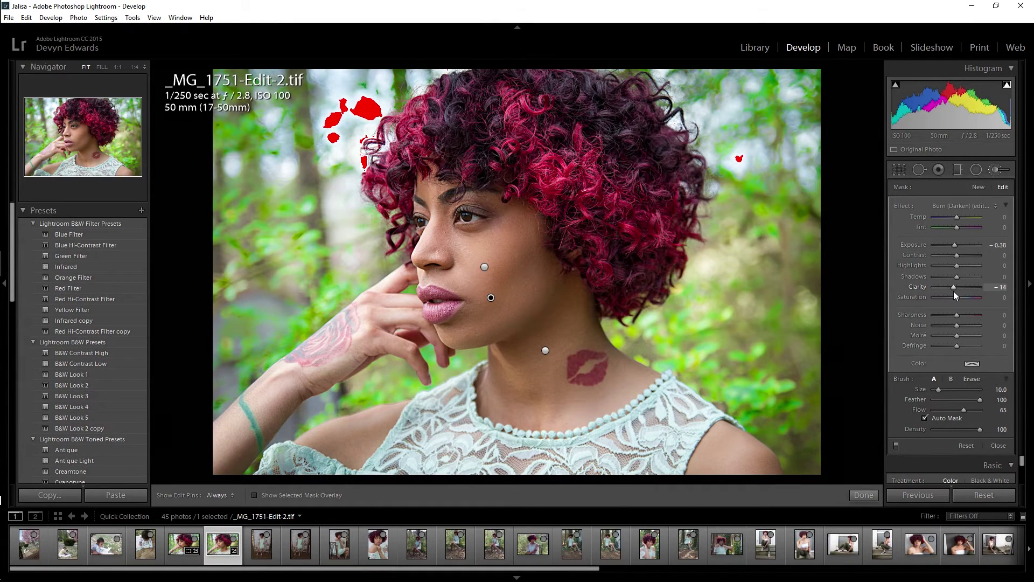
{"action": "mouse_move", "coordinate": [954, 258]}
{"action": "left_mouse_down"}
{"action": "mouse_move", "coordinate": [963, 259]}
{"action": "mouse_move", "coordinate": [952, 266]}
{"action": "left_mouse_up"}
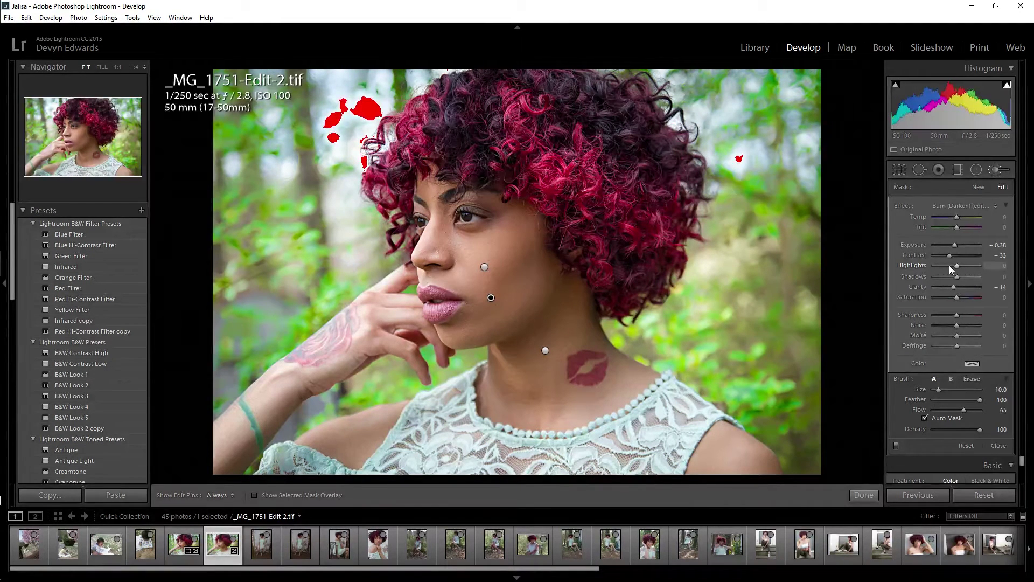
{"action": "left_click", "coordinate": [864, 495]}
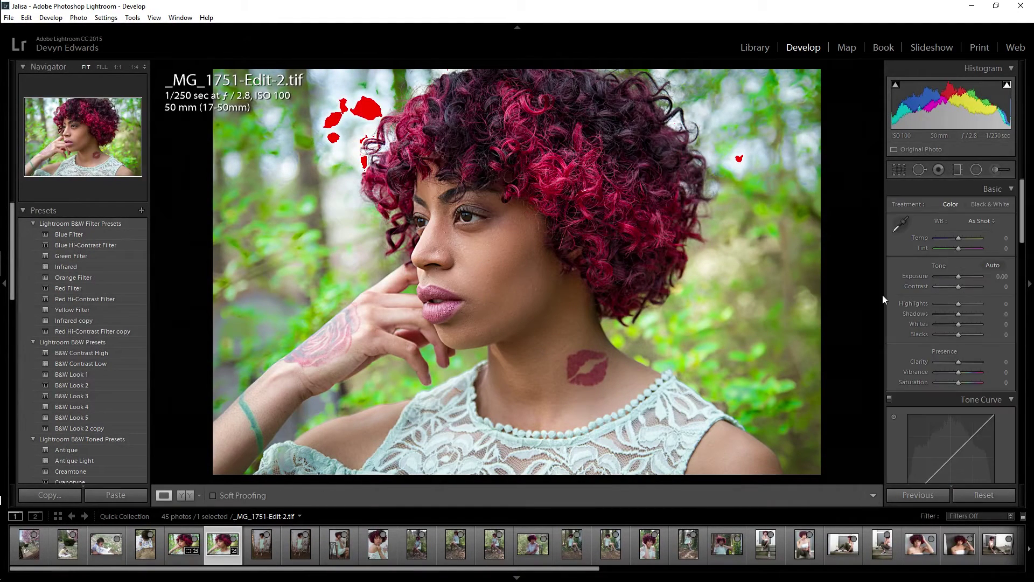
Step: Paint the kiss tattoo on the neck with a new Color-effect Adjustment Brush mask and set its saturation to 52
{"action": "left_click", "coordinate": [994, 171]}
{"action": "left_click", "coordinate": [962, 206]}
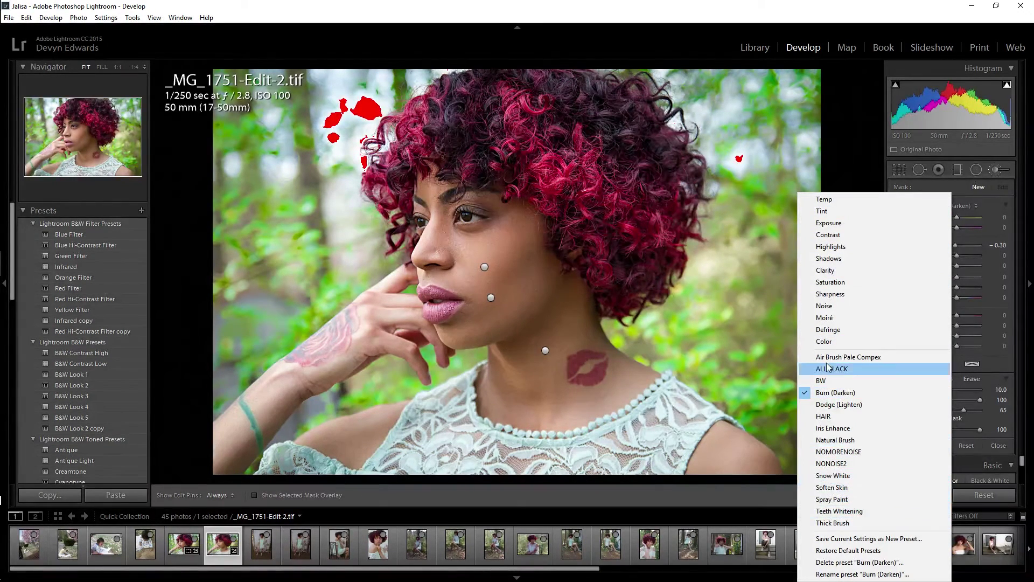
{"action": "left_click", "coordinate": [824, 341]}
{"action": "key", "text": "h"}
{"action": "mouse_move", "coordinate": [579, 361]}
{"action": "left_mouse_down"}
{"action": "mouse_move", "coordinate": [596, 363]}
{"action": "mouse_move", "coordinate": [580, 378]}
{"action": "mouse_move", "coordinate": [576, 366]}
{"action": "left_mouse_up"}
{"action": "key", "text": "h"}
{"action": "left_click_drag", "start_coordinate": [960, 298], "coordinate": [968, 298]}
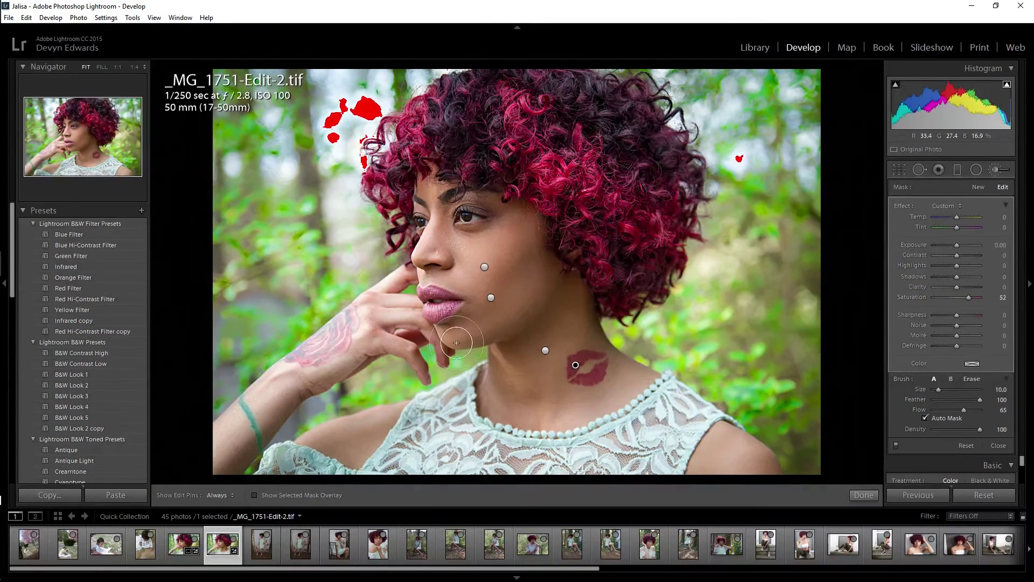
Step: Extend the color mask over the lips and the arm tattoos, set its saturation to 81, and finish the brush edit
{"action": "key", "text": "h"}
{"action": "key", "text": "h"}
{"action": "left_click_drag", "start_coordinate": [976, 301], "coordinate": [976, 299]}
{"action": "key", "text": "h"}
{"action": "key", "text": "h"}
{"action": "key", "text": "h"}
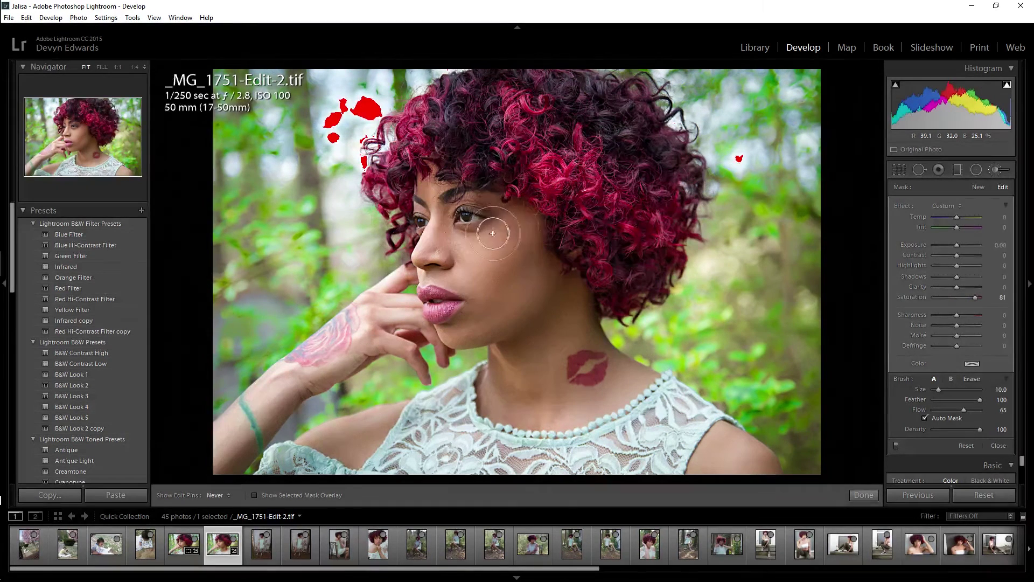
{"action": "key", "text": "h"}
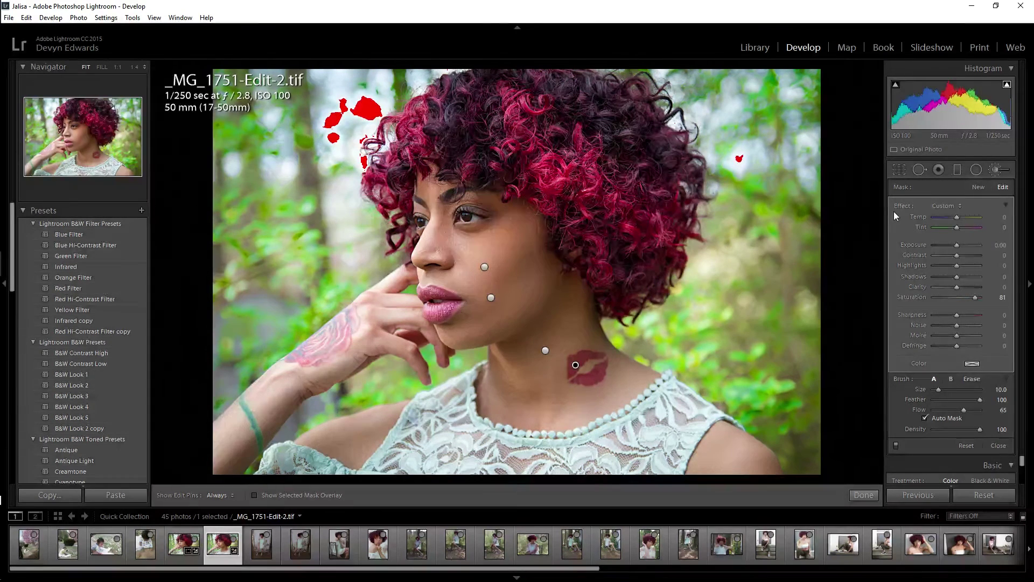
{"action": "key", "text": "h"}
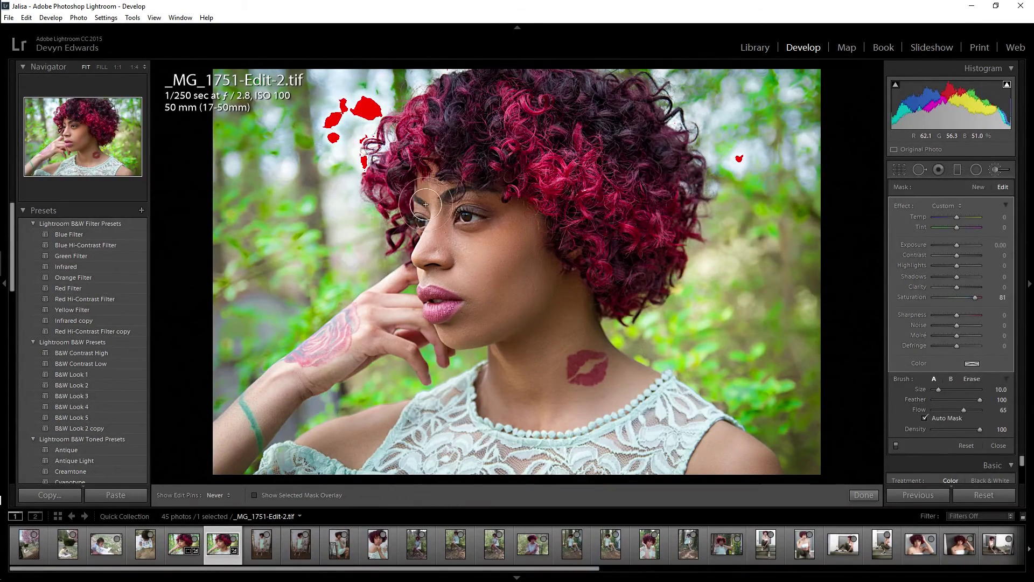
{"action": "key", "text": "h"}
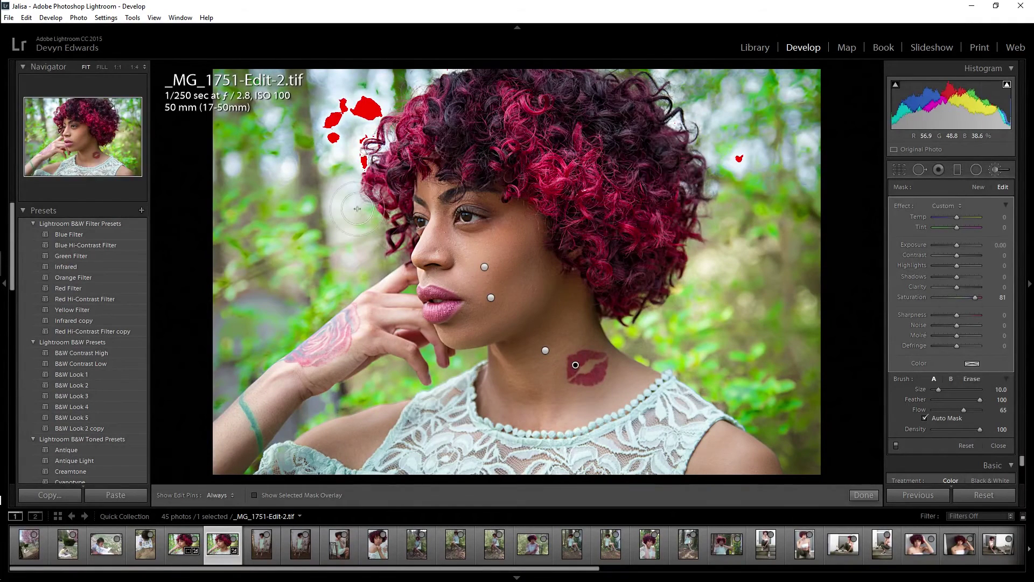
{"action": "key", "text": "h"}
{"action": "key", "text": "h"}
{"action": "left_click", "coordinate": [862, 496]}
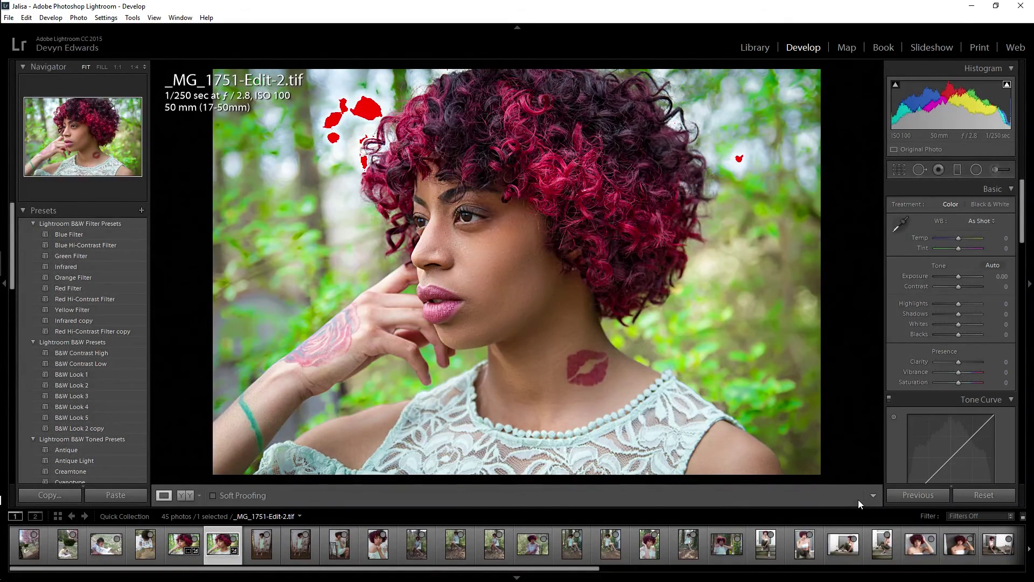
Step: Reset the original _MG_1751.CR2 to its unedited settings and show it full screen
{"action": "left_click", "coordinate": [183, 544]}
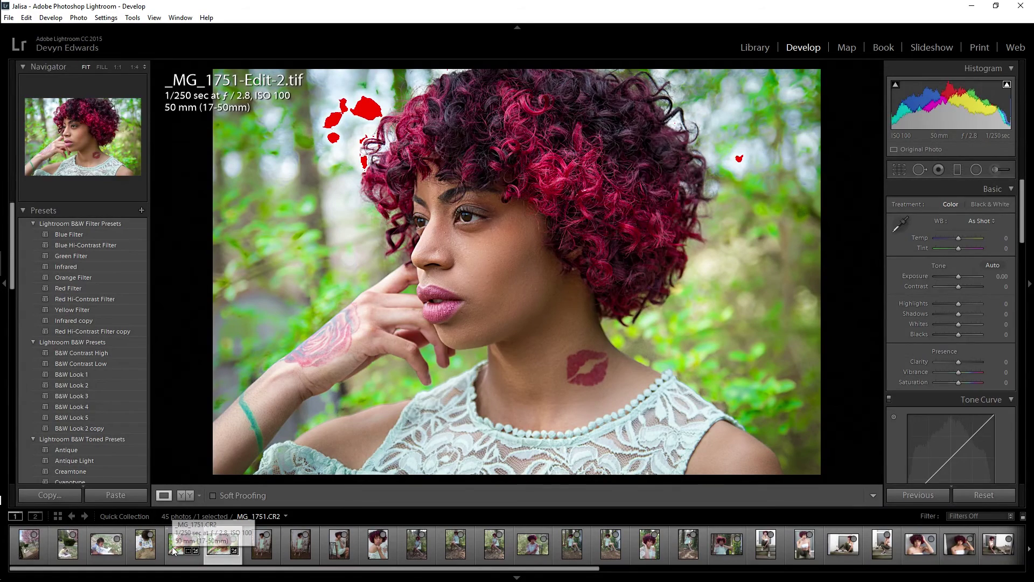
{"action": "left_click", "coordinate": [961, 494]}
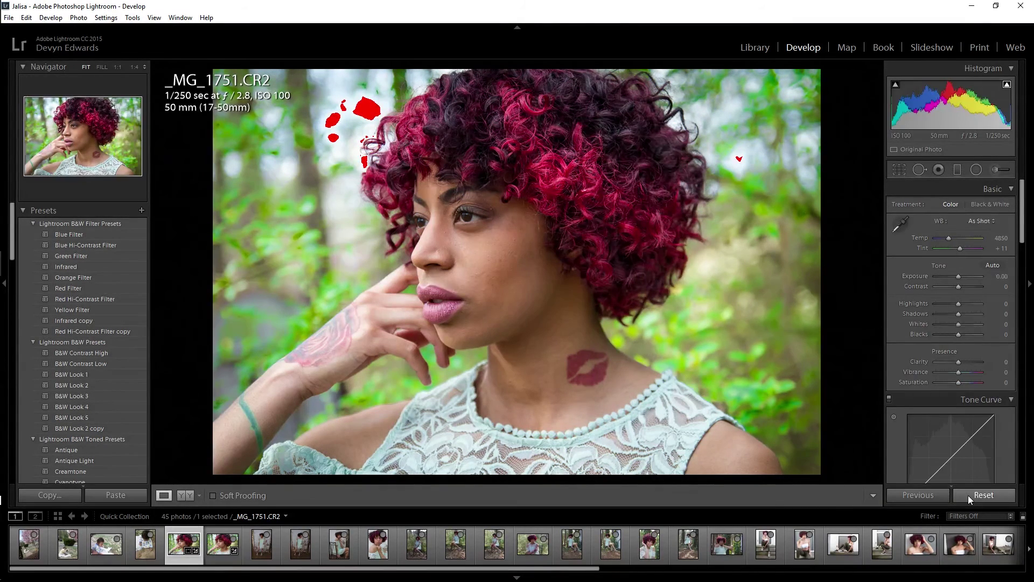
{"action": "key", "text": "f"}
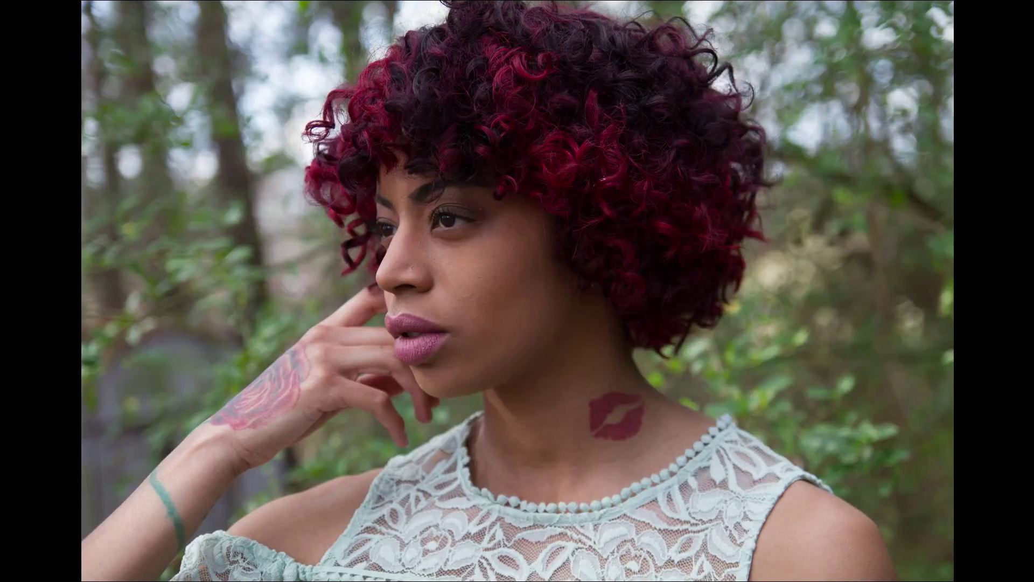
Step: Compare the reset _MG_1751.CR2 with the retouched _MG_1751-Edit-2.tif, first full screen and again in the Develop view
{"action": "key", "text": "backslash"}
{"action": "key", "text": "Right"}
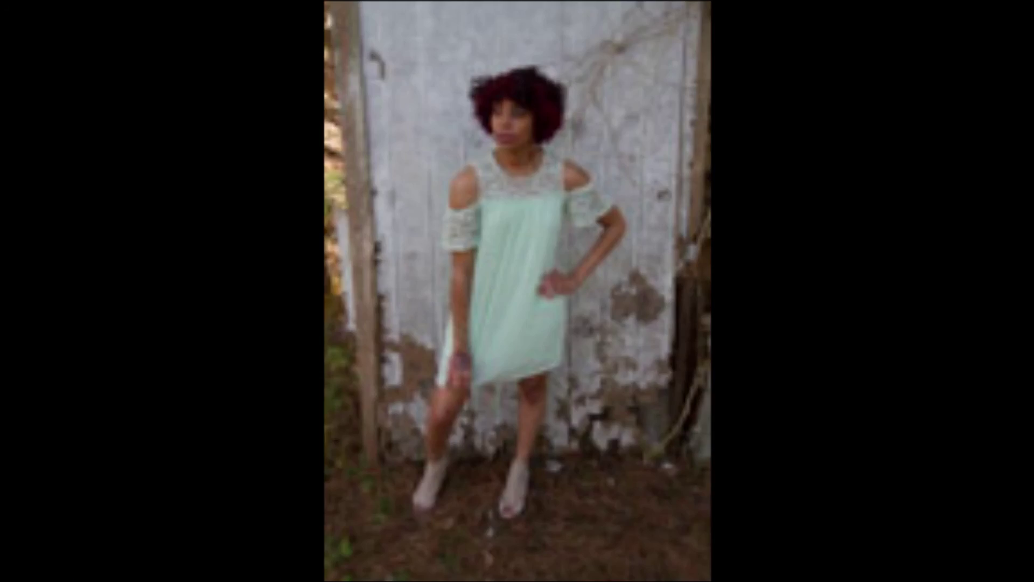
{"action": "key", "text": "Left"}
{"action": "key", "text": "backslash"}
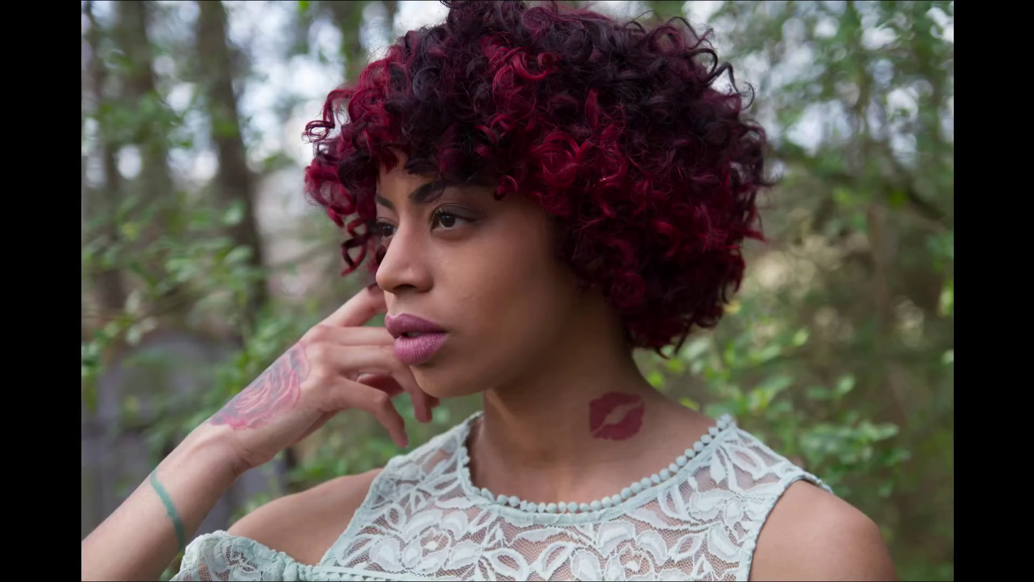
{"action": "key", "text": "backslash"}
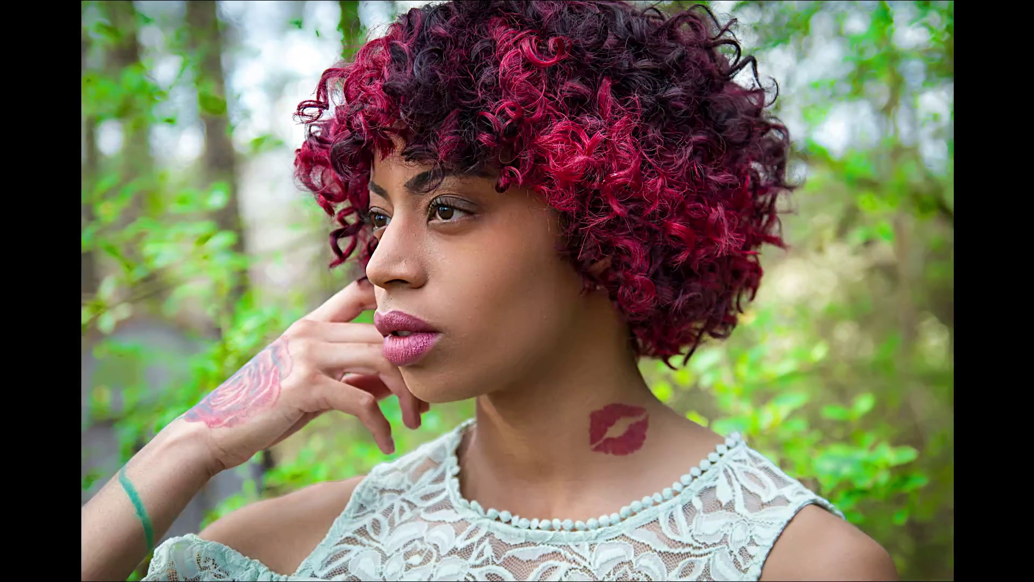
{"action": "key", "text": "f"}
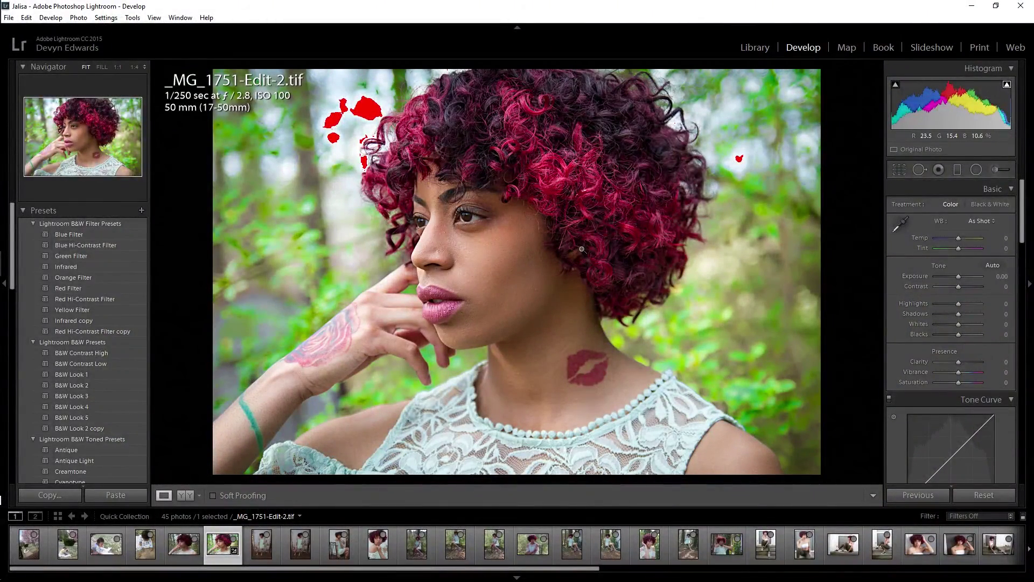
{"action": "left_click", "coordinate": [184, 544]}
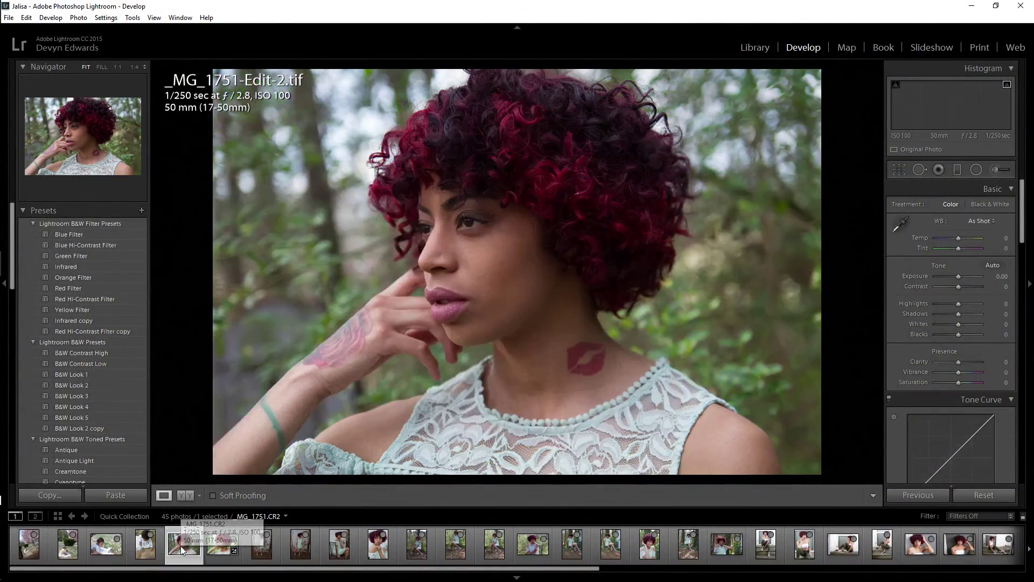
{"action": "left_click", "coordinate": [217, 555]}
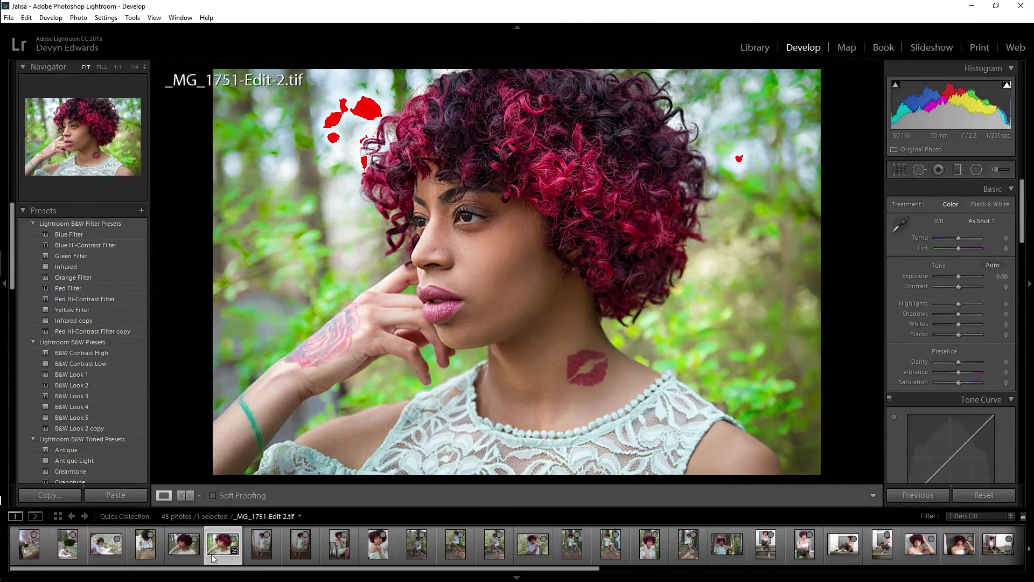
{"action": "left_click", "coordinate": [184, 554]}
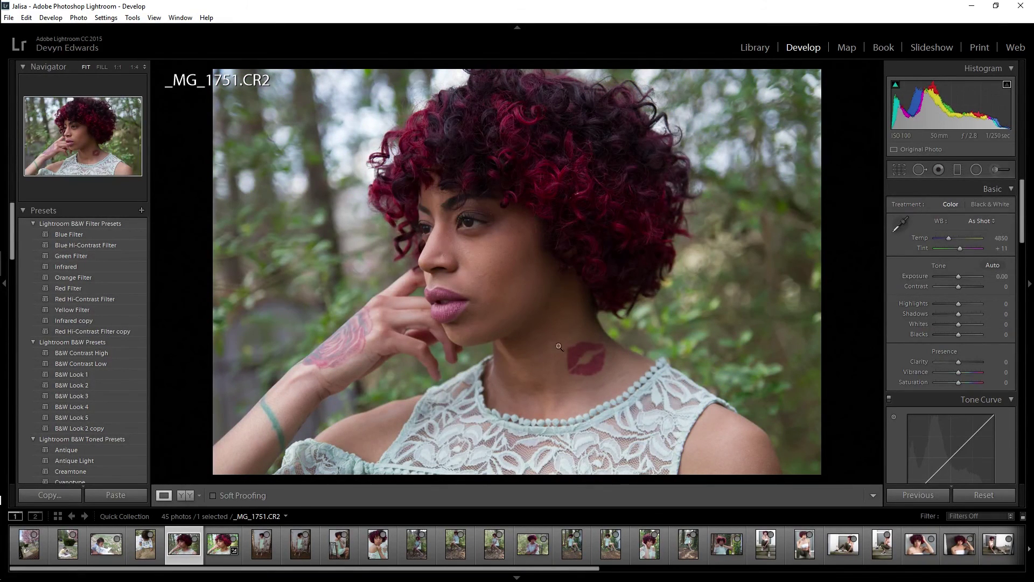
{"action": "left_click", "coordinate": [212, 550]}
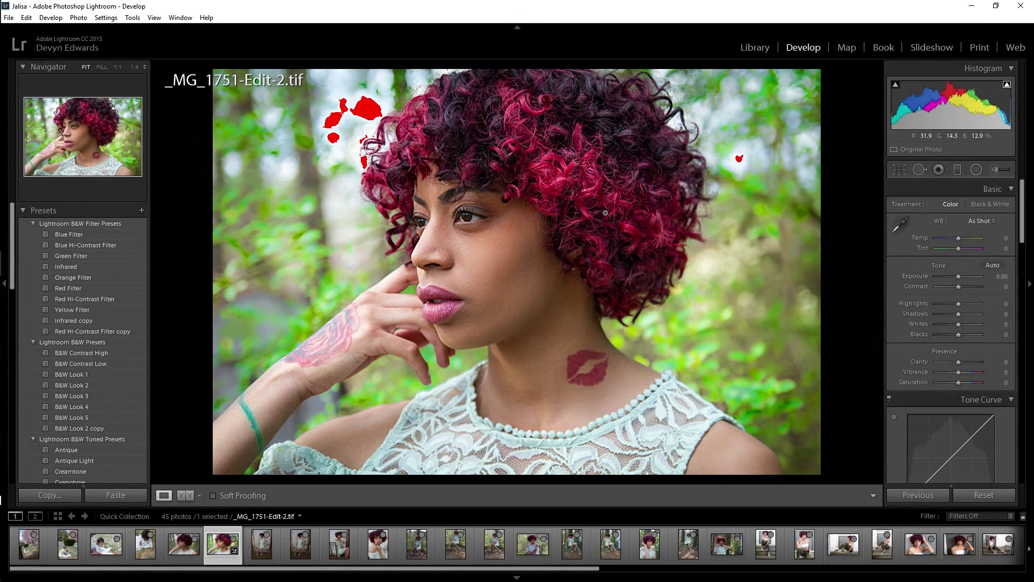
Step: Turn off the highlight clipping overlay on _MG_1751-Edit-2.tif
{"action": "left_click", "coordinate": [1007, 85]}
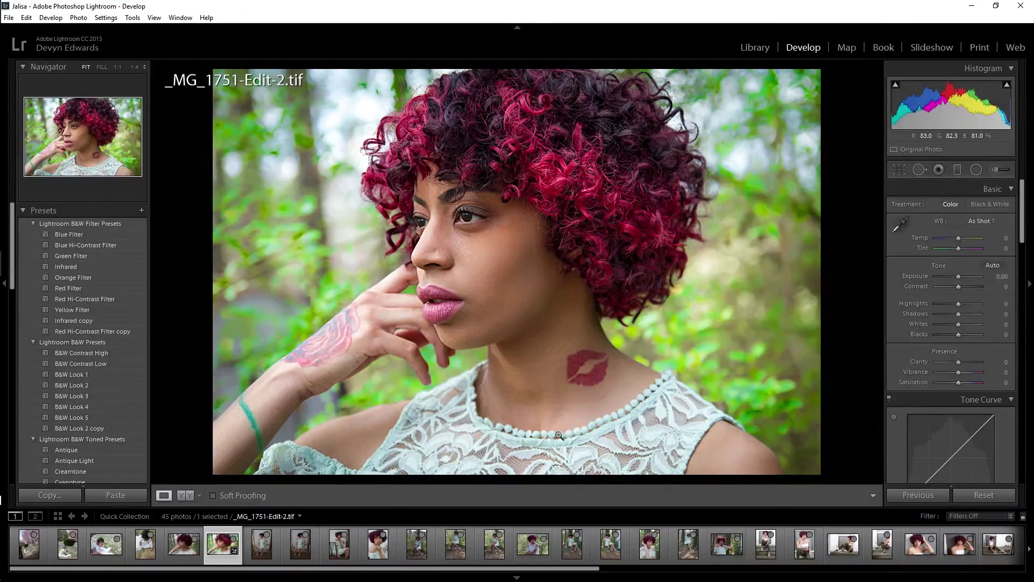
{"action": "left_click", "coordinate": [22, 364]}
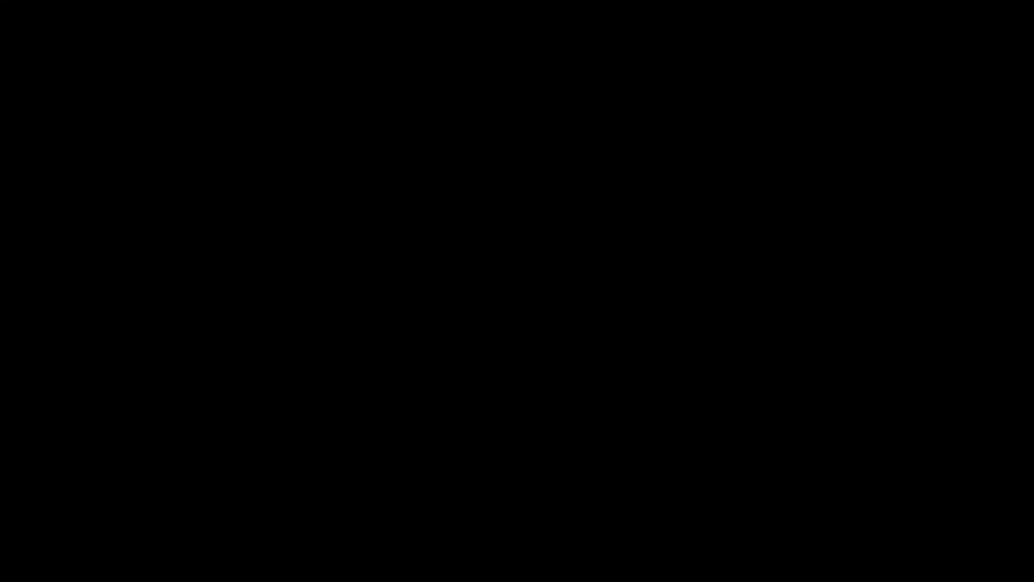